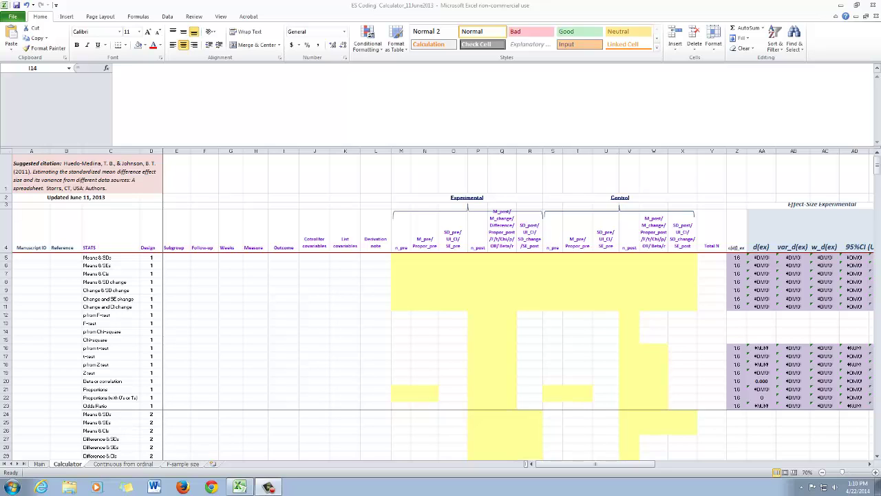
Step: Look over the Calculator sheet's columns, from Manuscript ID across to the experimental versus control effect sizes
left_click(283, 331)
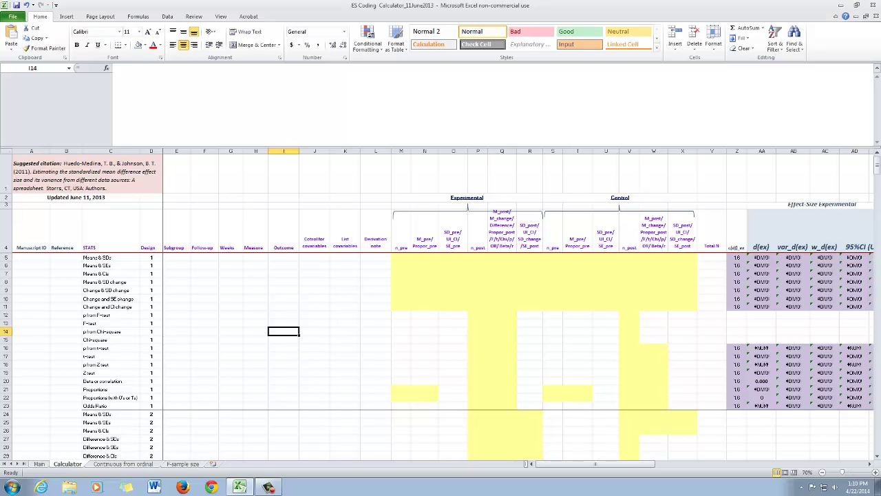
left_click_drag(595, 464, 692, 464)
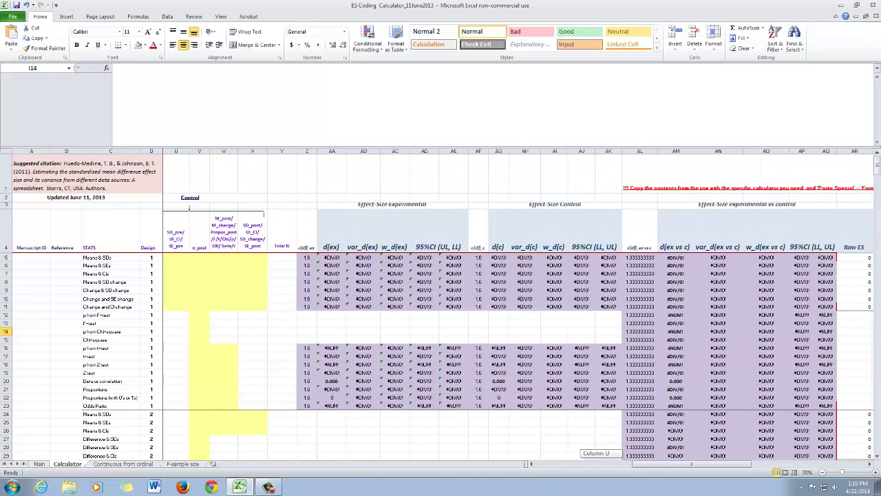
left_click_drag(596, 463, 583, 464)
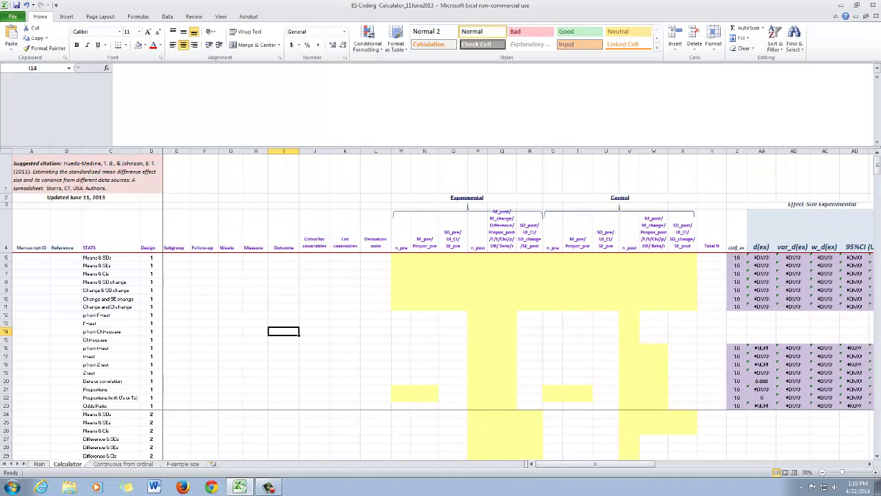
left_click(32, 266)
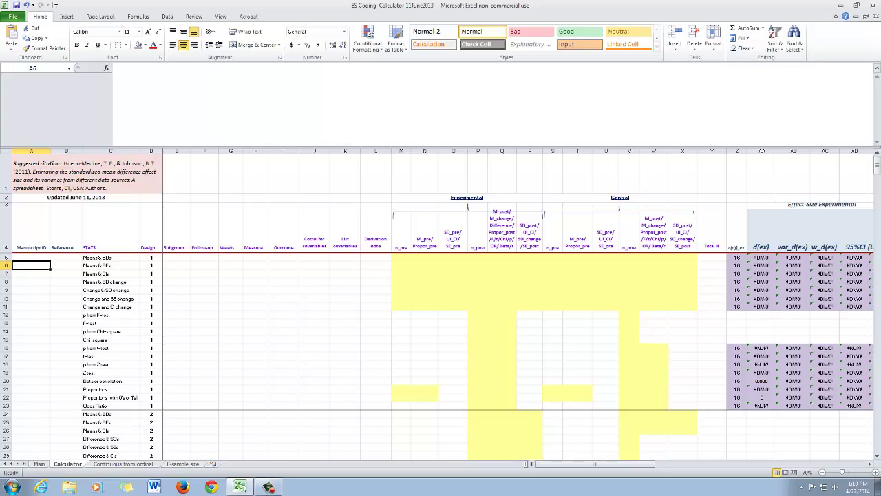
left_click(375, 306)
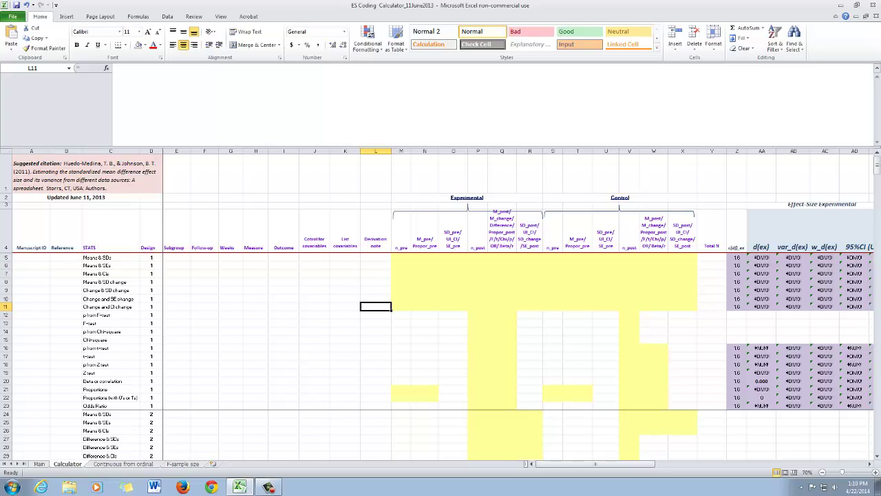
Step: Examine the statistic rows for designs 1, 2 and 3 and their yellow experimental and control input cells
scroll(376, 307, "down", 14)
scroll(376, 306, "up", 14)
scroll(440, 358, "down", 5)
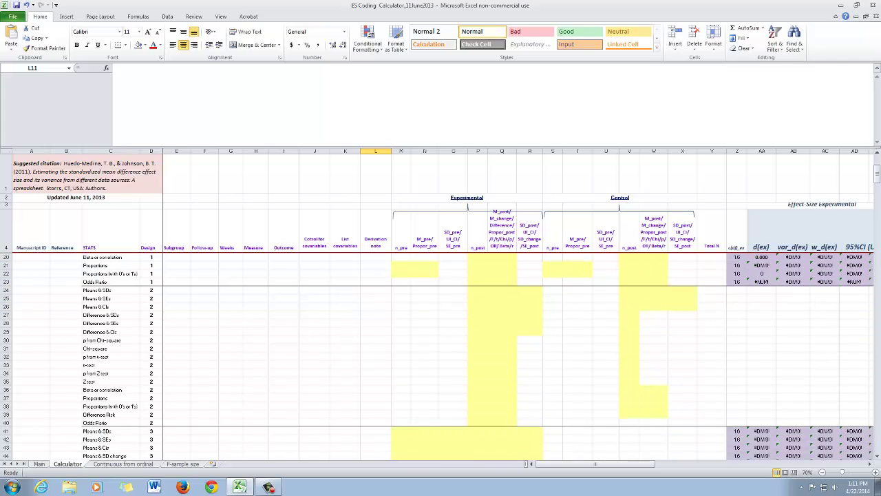
scroll(441, 358, "down", 6)
scroll(440, 358, "up", 11)
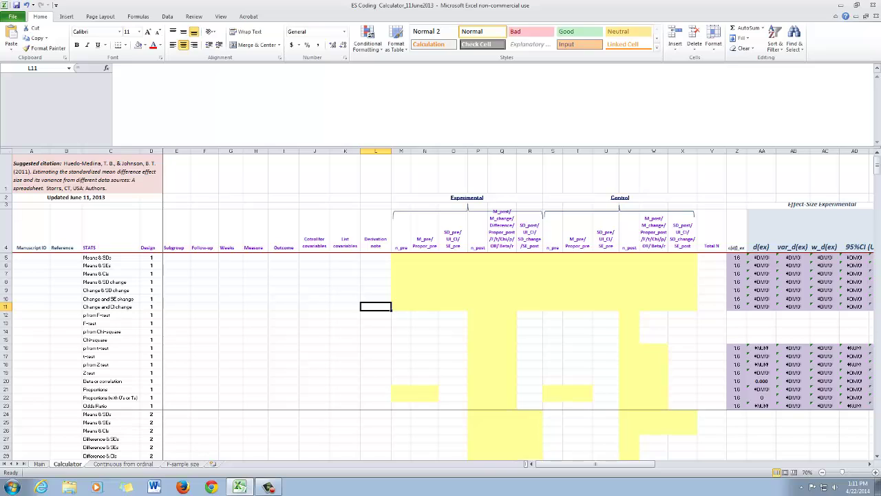
left_click(453, 339)
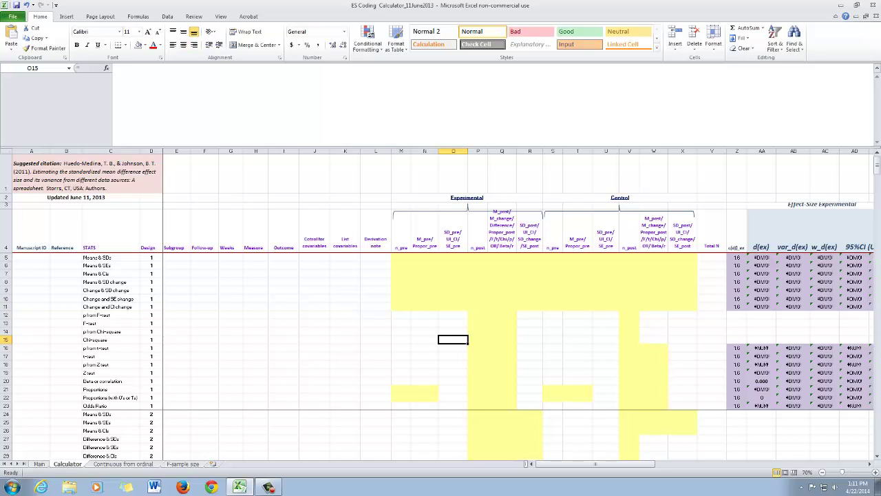
left_click(231, 282)
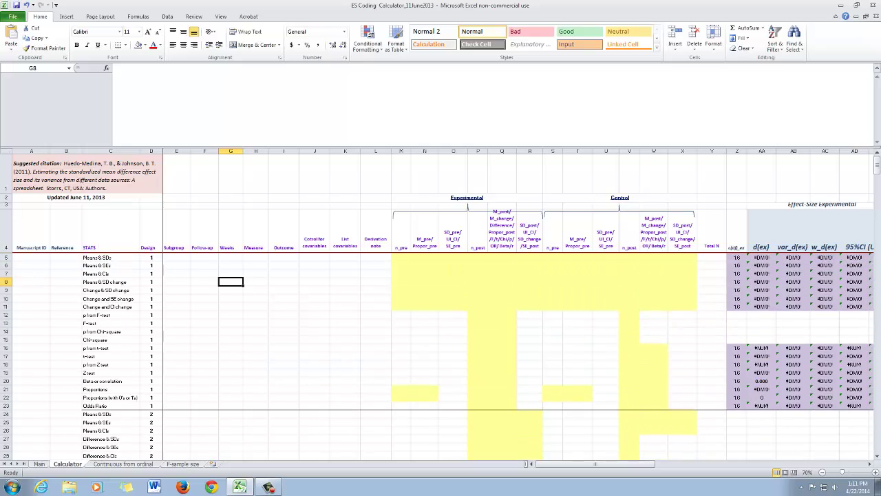
scroll(440, 351, "down", 9)
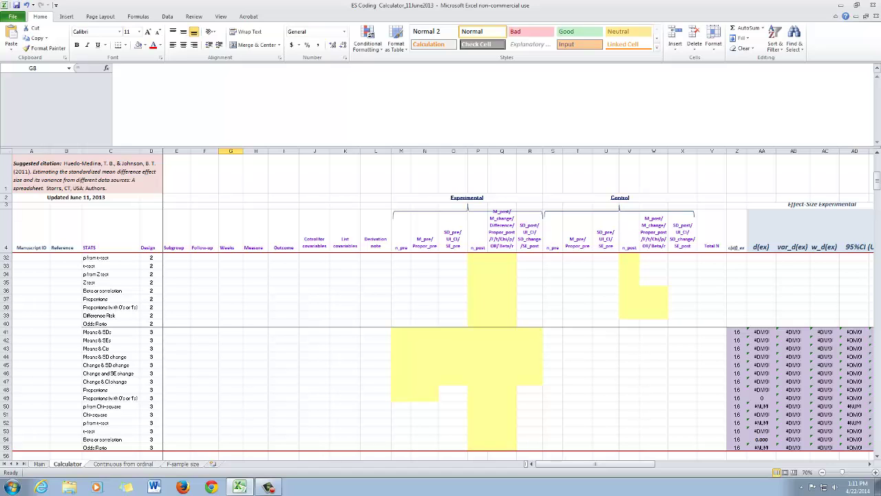
left_click(578, 373)
scroll(577, 373, "up", 9)
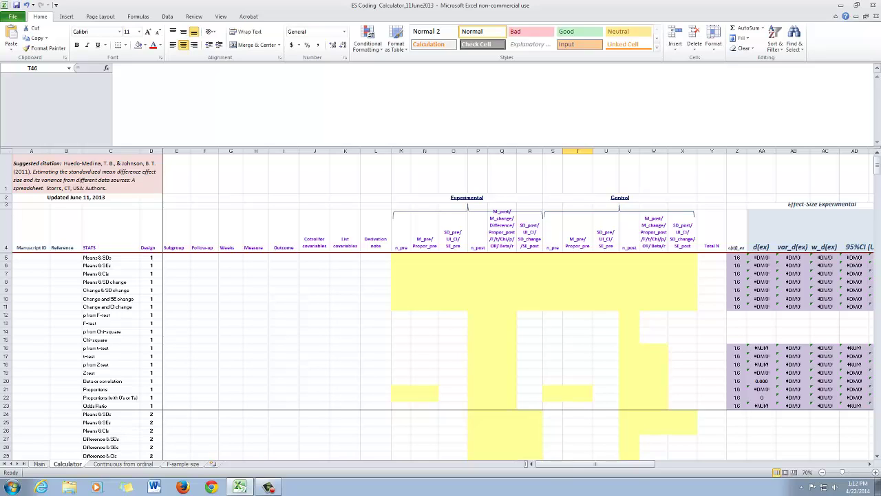
Step: Select the whole Design column and look across the sheet's remaining columns
left_click(205, 365)
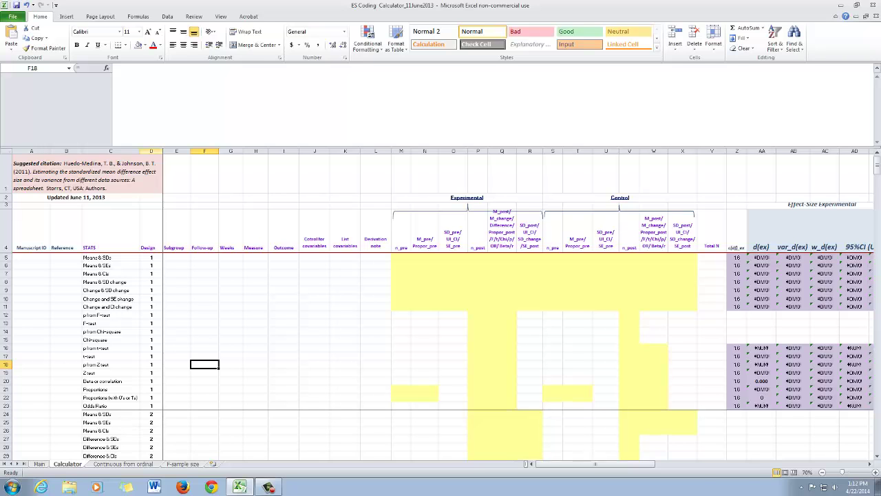
left_click(151, 151)
scroll(141, 163, "right", 10)
left_click_drag(814, 464, 588, 464)
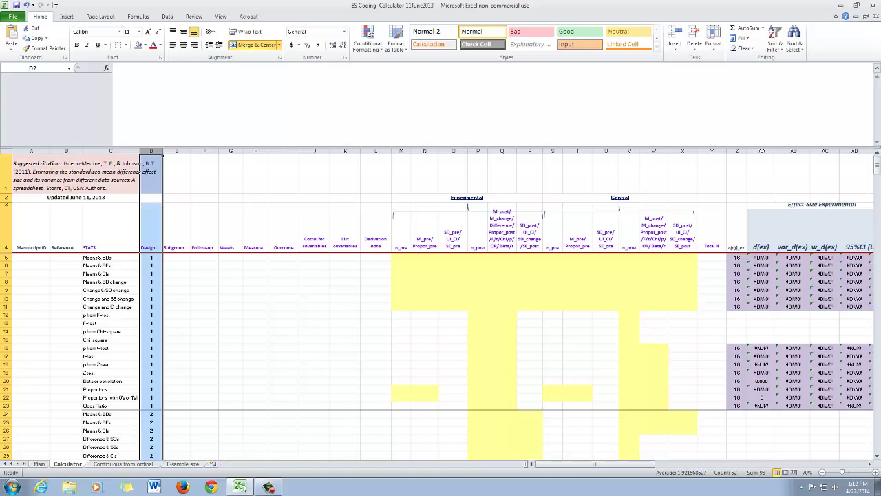
Step: Select rows 5 to 23 to highlight the design 1 calculators, and compare them with the rows below
left_click(6, 256)
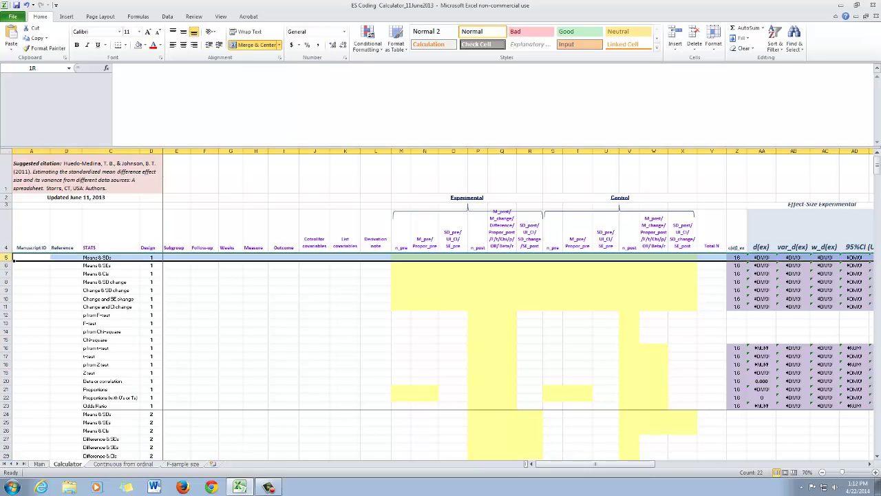
left_click_drag(6, 256, 6, 406)
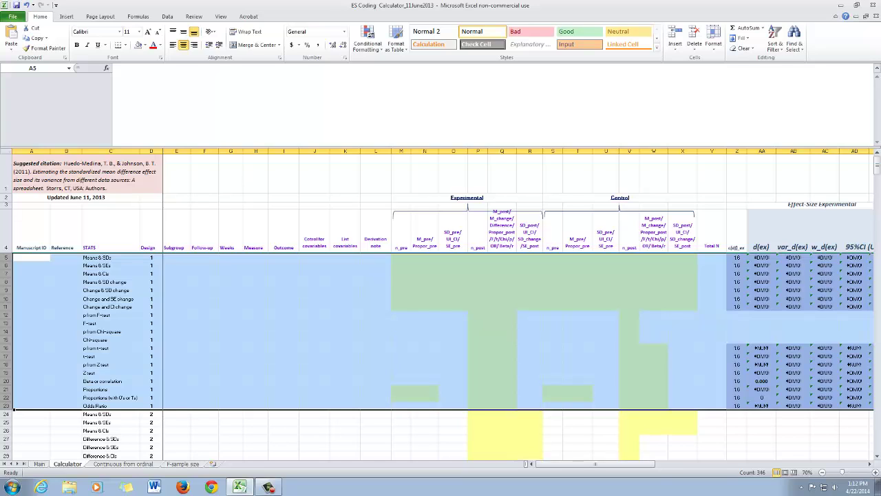
scroll(441, 352, "down", 7)
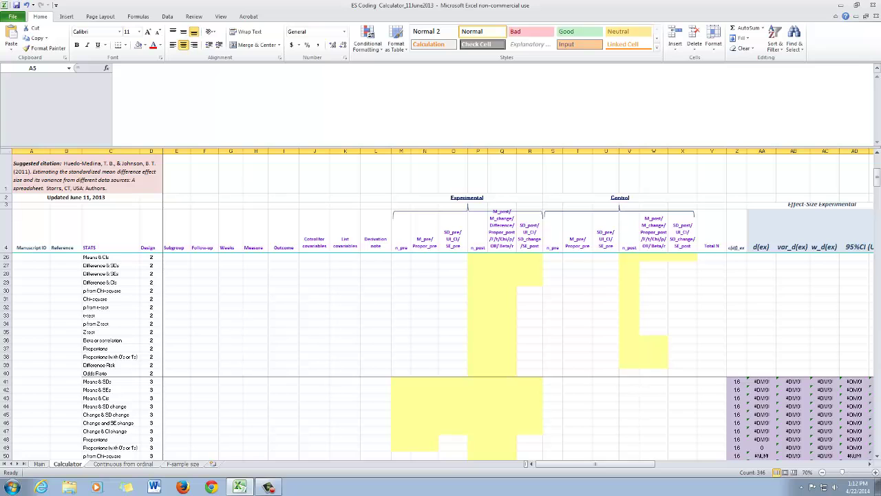
scroll(441, 351, "up", 7)
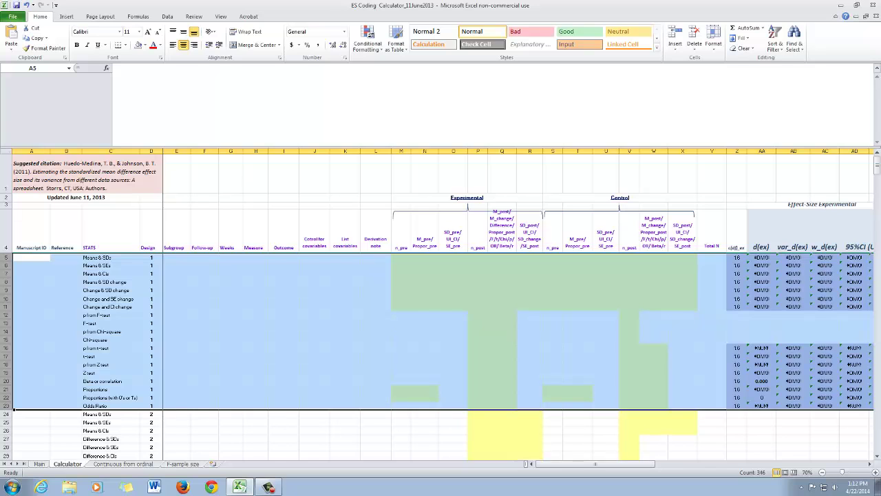
left_click(256, 348)
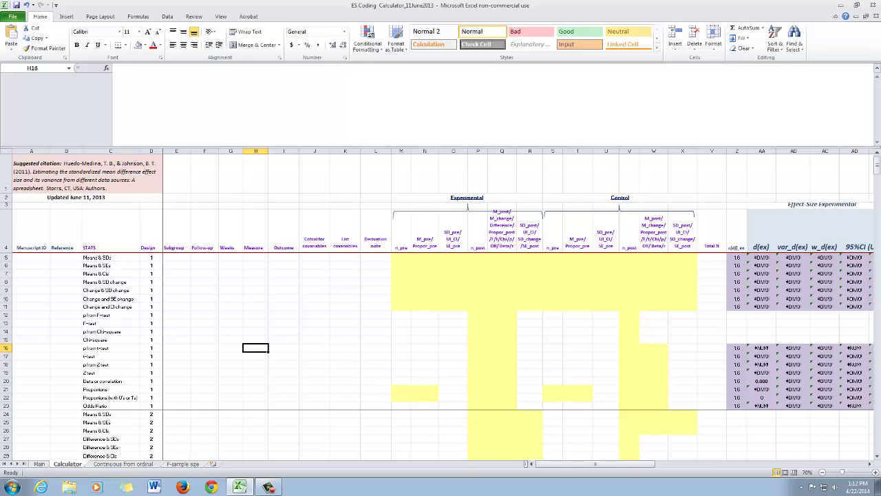
Step: Select rows 24 to 40 to highlight the design 2 calculators
scroll(441, 355, "down", 6)
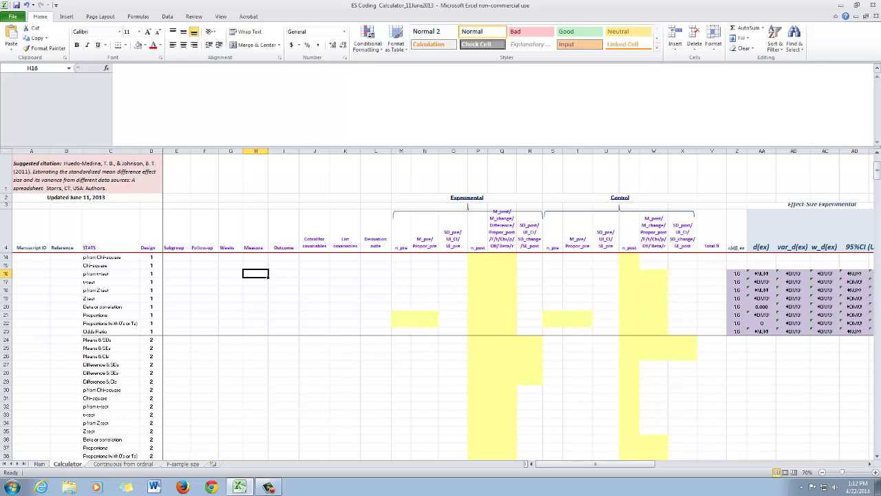
left_click_drag(6, 265, 5, 398)
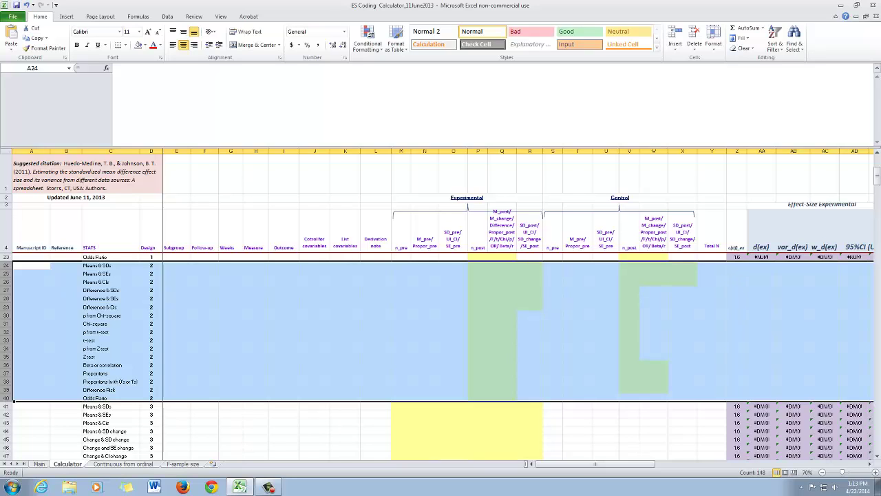
scroll(441, 356, "down", 6)
scroll(441, 357, "up", 4)
Step: Select rows 41 to 55 to highlight the design 3 calculators, and compare them with the rows above
scroll(440, 357, "down", 3)
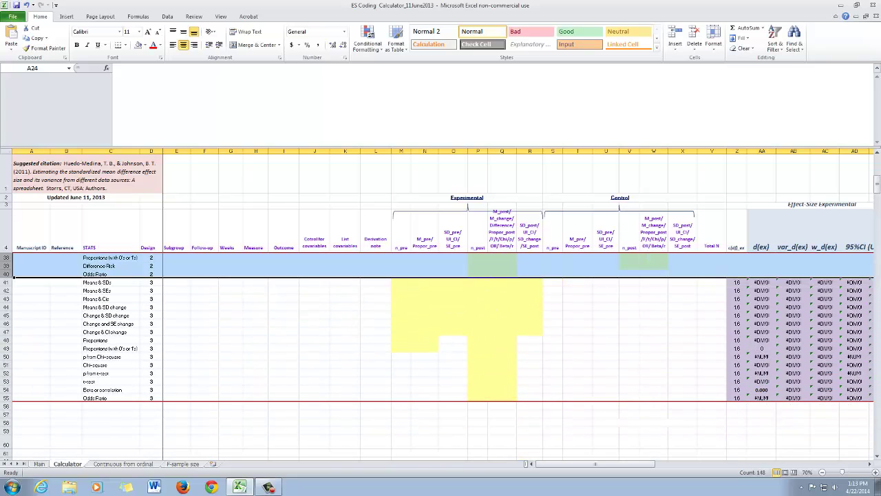
left_click_drag(7, 283, 7, 398)
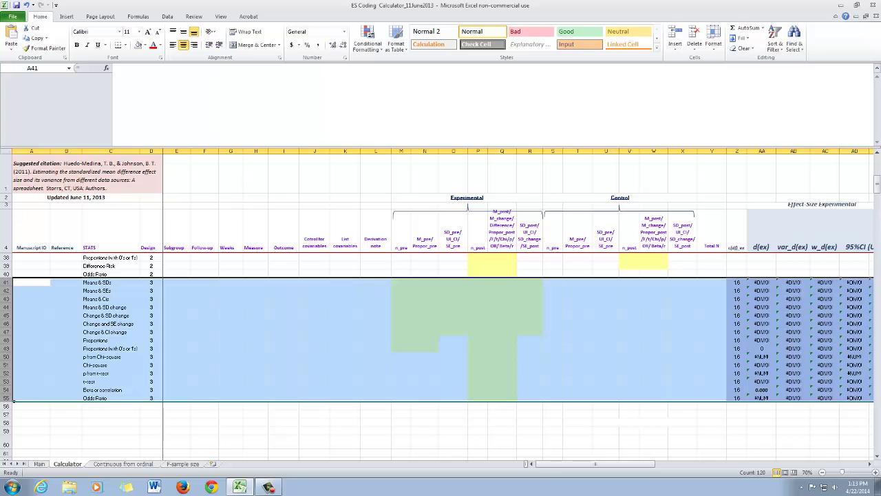
scroll(13, 400, "up", 2)
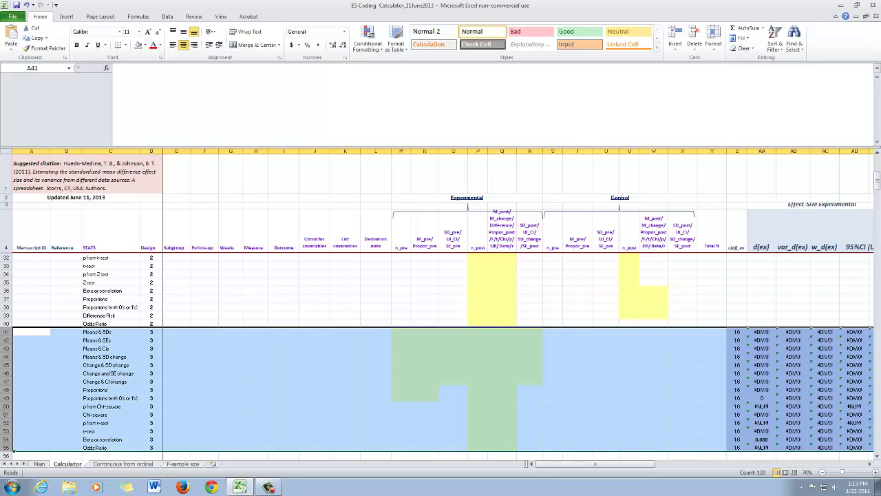
scroll(13, 448, "up", 5)
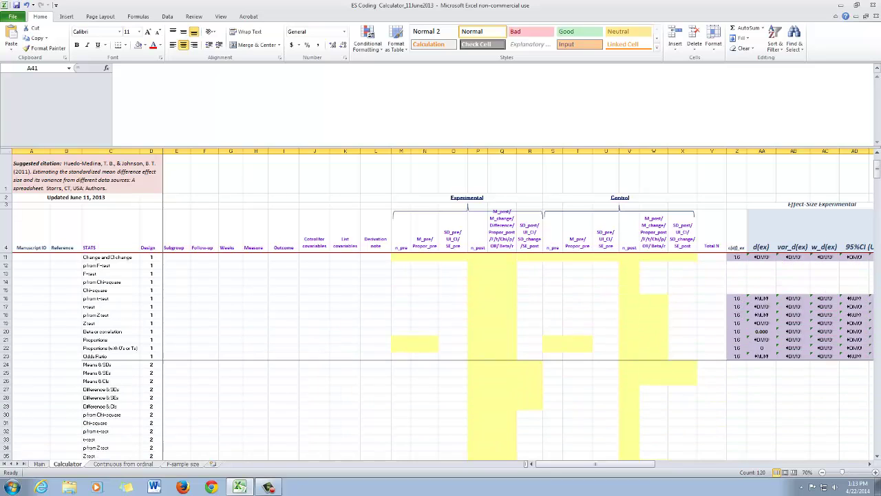
scroll(14, 449, "down", 5)
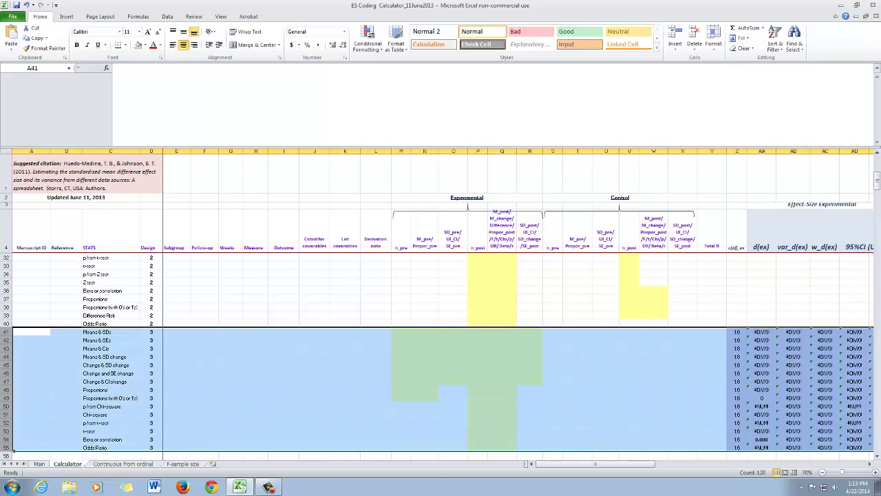
scroll(13, 448, "up", 9)
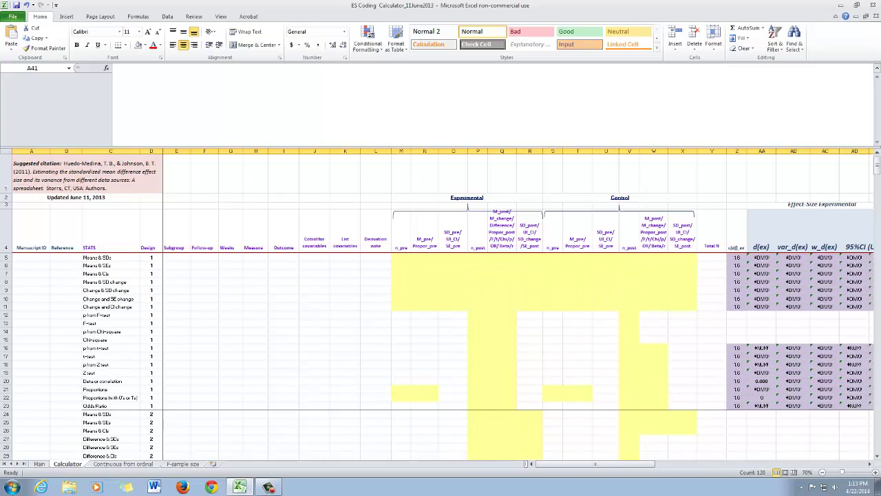
Step: Highlight the design 1 rows 5 to 23, and step through their STATS entries from Means & SDs down to Odds Ratio
left_click(231, 323)
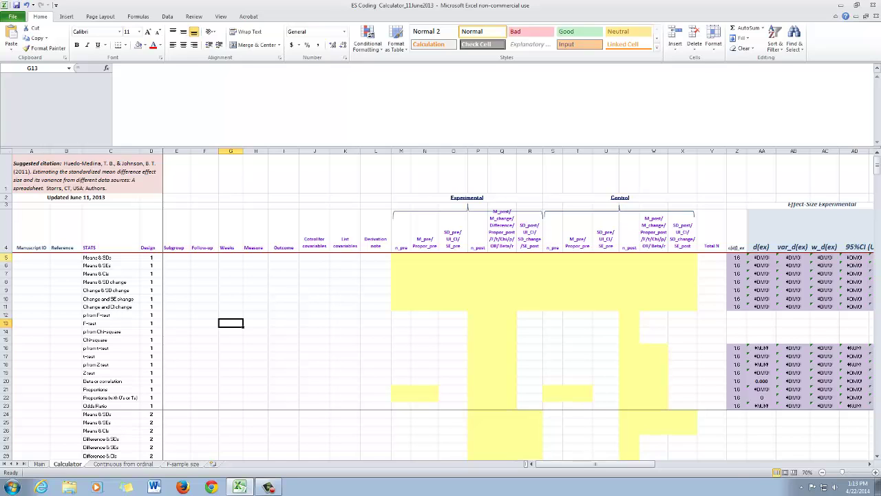
left_click_drag(6, 256, 7, 406)
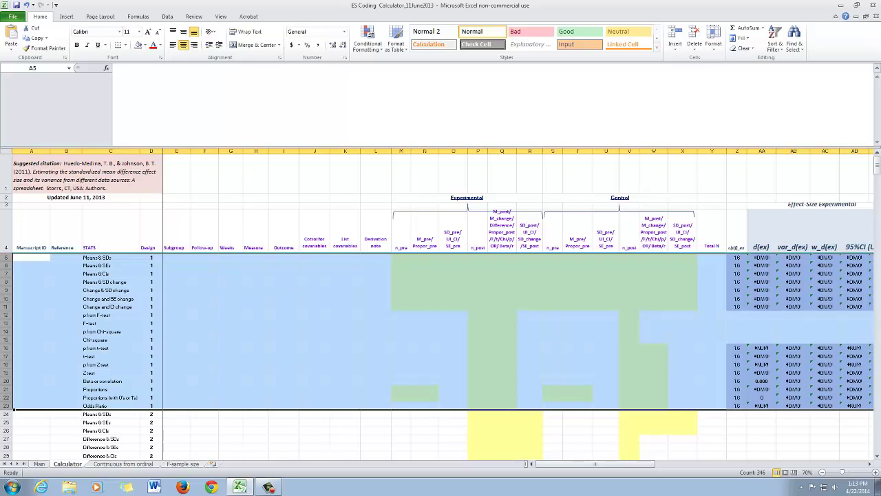
left_click(110, 258)
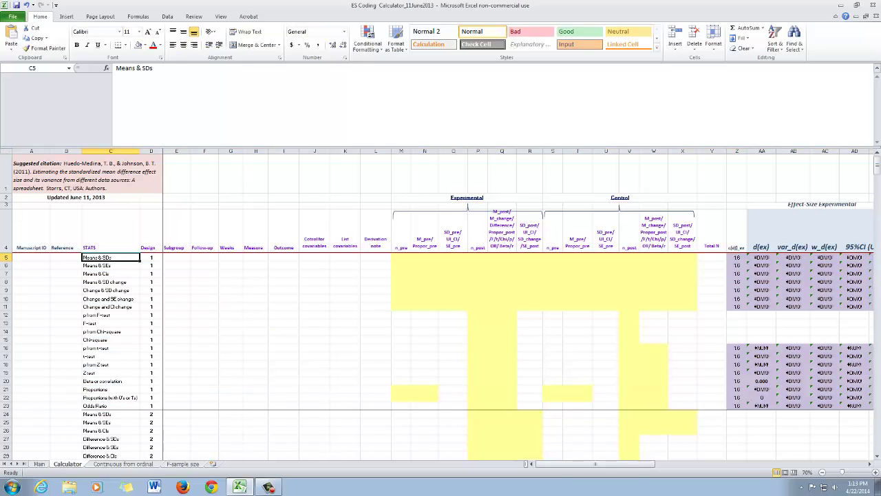
key("Down")
key("Down")
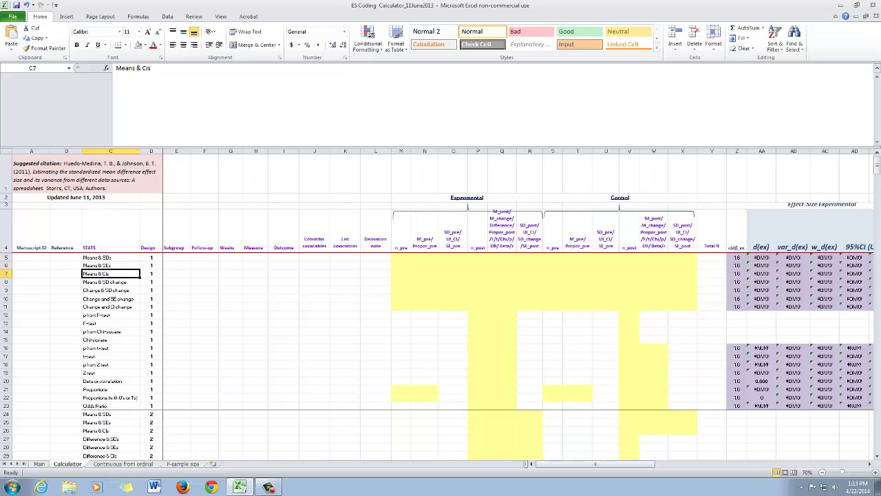
key("Down")
key("Down")
key("Down")
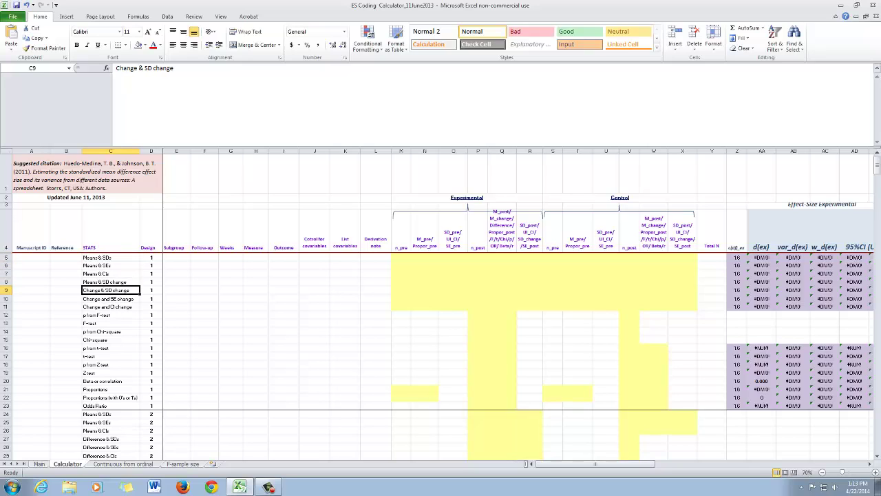
key("Down")
key("Down")
key("Down")
key("Down")
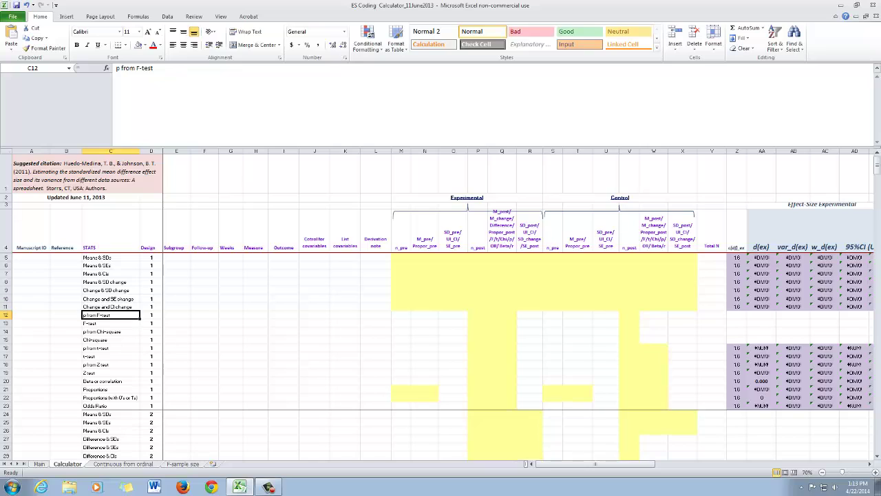
key("Down")
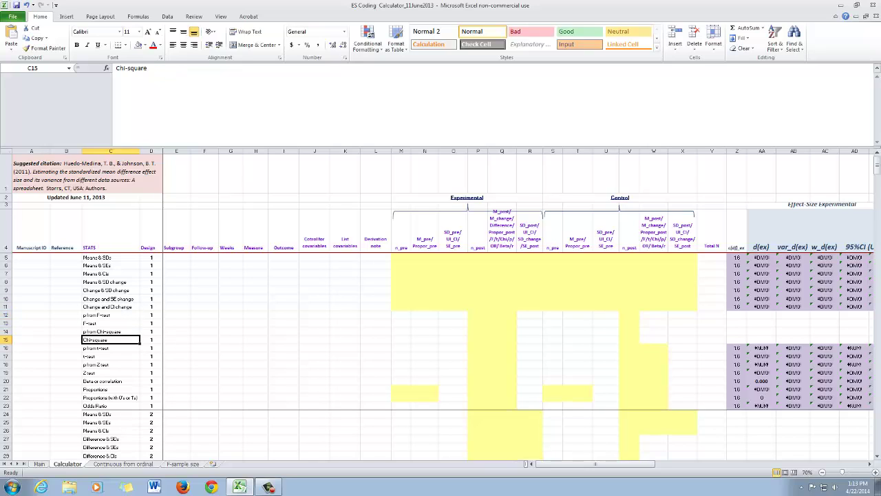
key("Down")
key("Down")
key("Down")
key("Down")
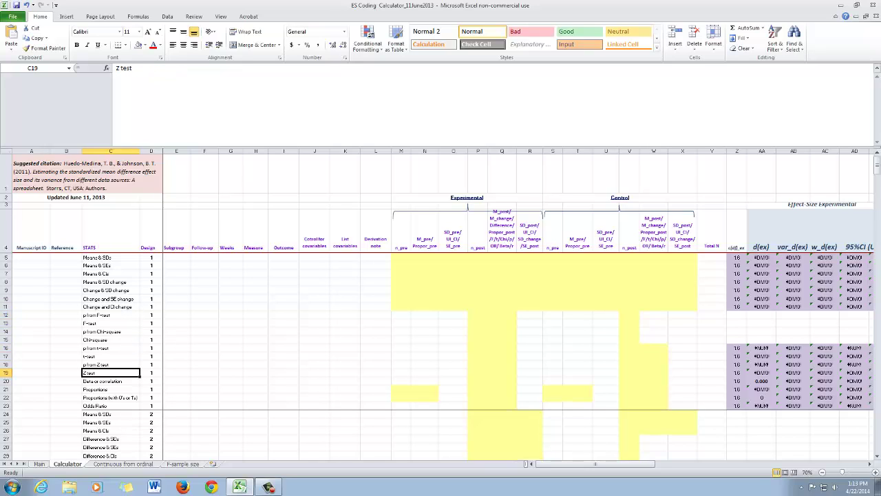
key("Down")
key("Down")
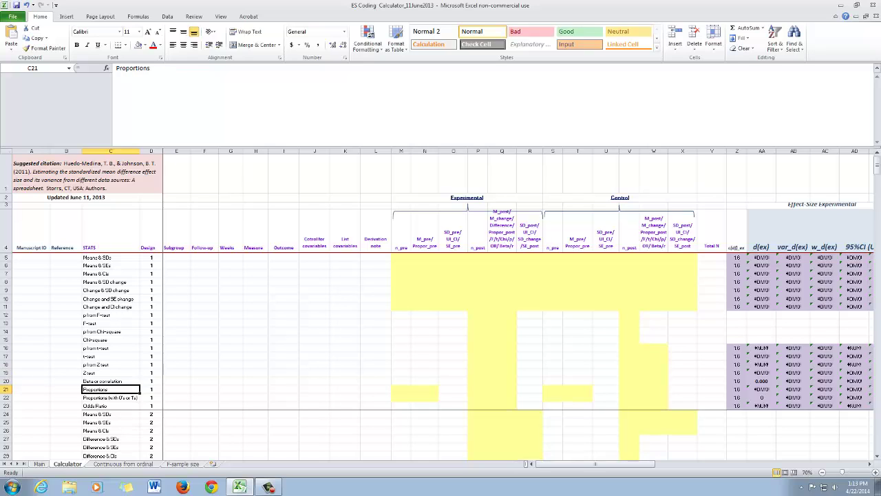
key("Down")
key("Down")
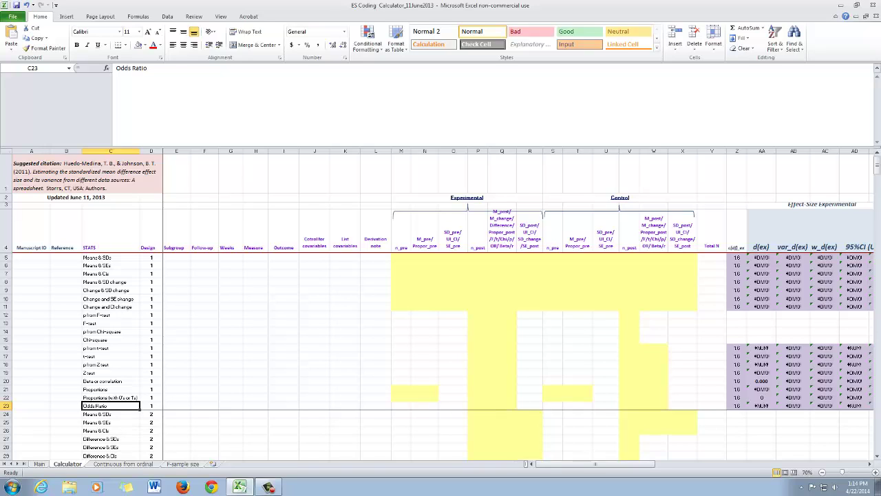
Step: Return to the first design 1 entry, check its Design cell, and step down the STATS column to the t-test in row 17
left_click(110, 258)
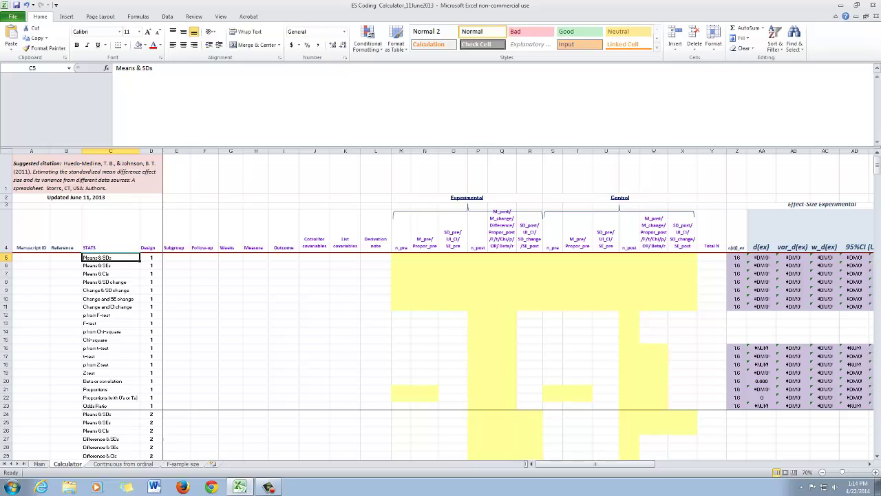
left_click(151, 258)
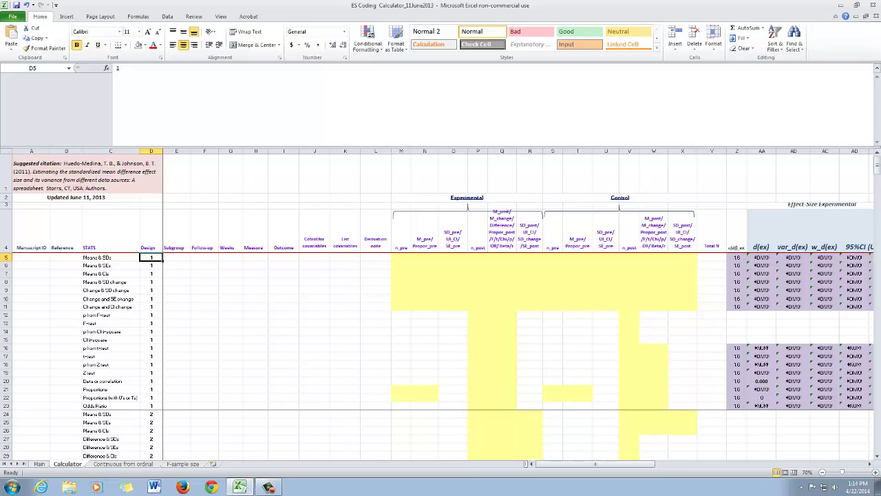
left_click(111, 258)
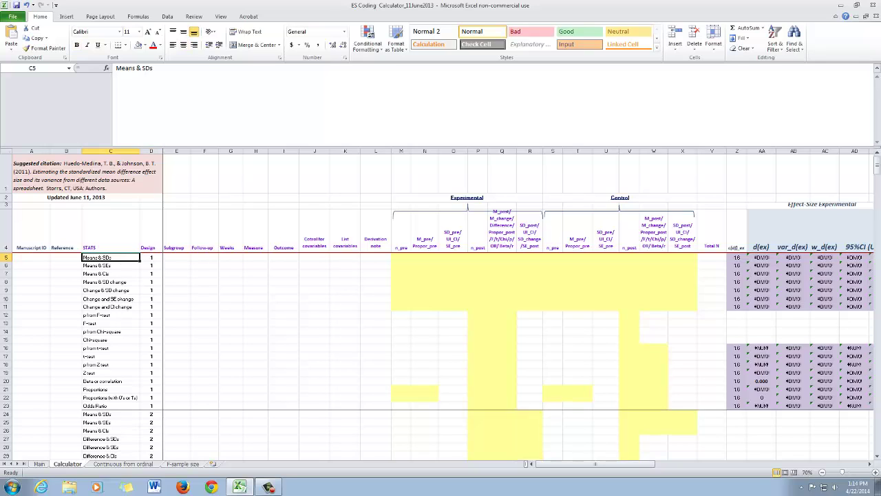
key("Down")
key("Down")
key("Down")
key("Down")
key("Down")
key("Down")
key("Down")
key("Down")
key("Down")
key("Down")
key("Down")
key("Down")
key("Down")
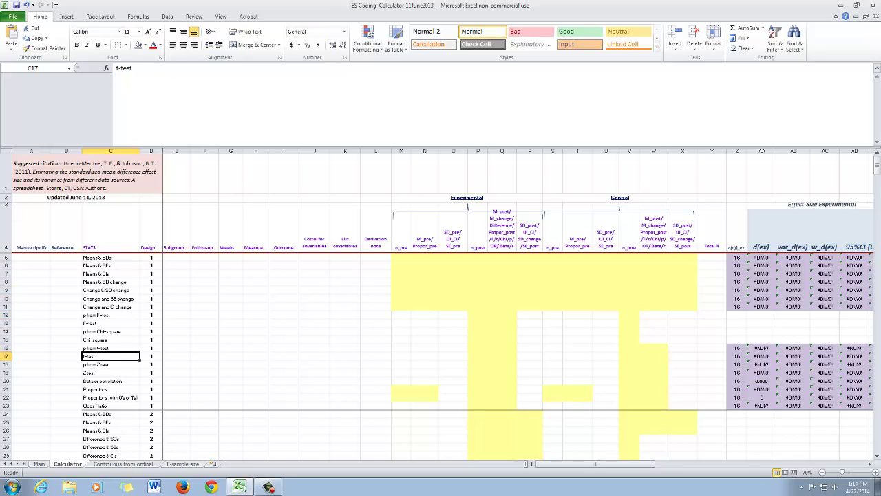
Step: Look across the t-test row from STATS to the Subgroup column and return to its STATS cell
key("Up")
key("Right")
key("Right")
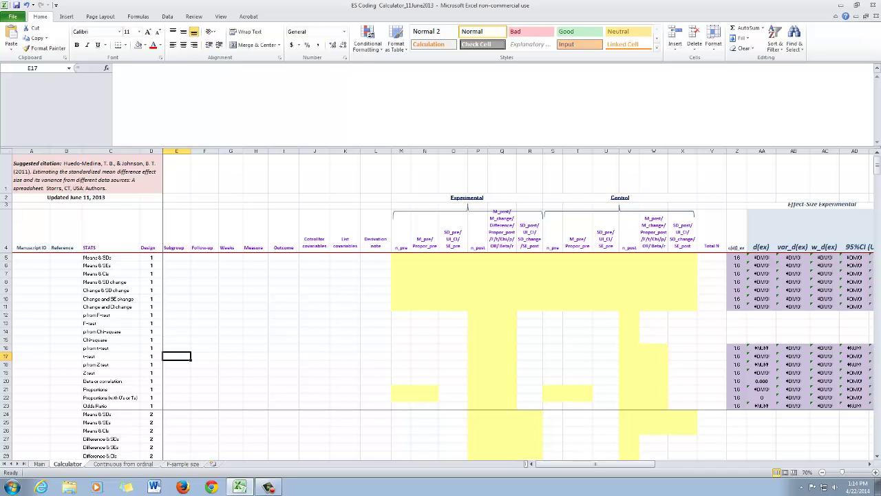
key("Left")
key("Left")
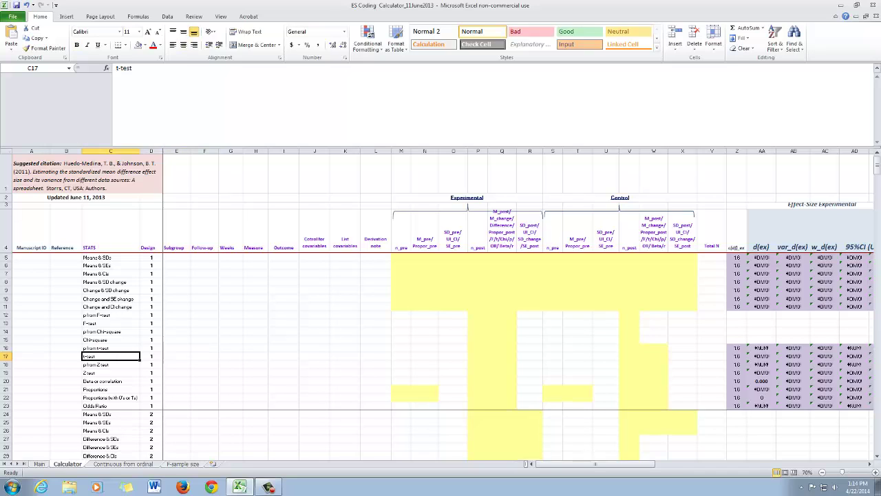
Step: Examine the design 1 Proportions row across to Subgroup, and continue to the Proportions (with 0's or 1's) entry
key("Down")
key("Down")
key("Down")
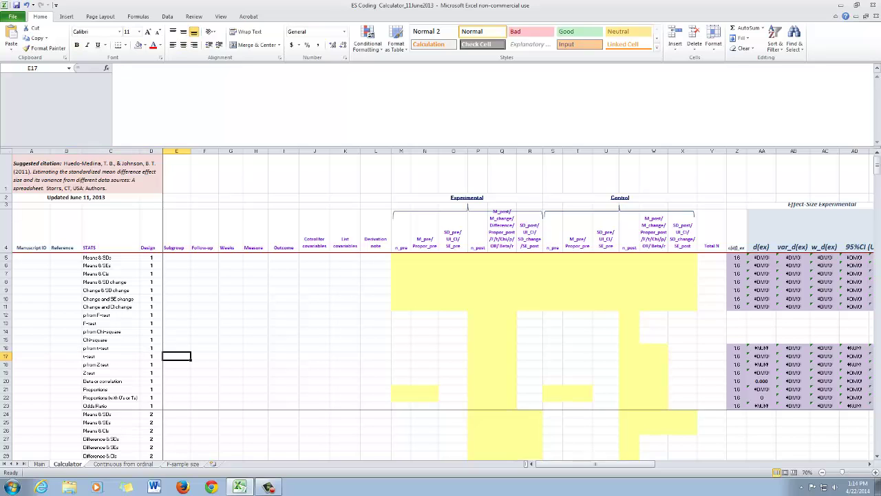
key("Down")
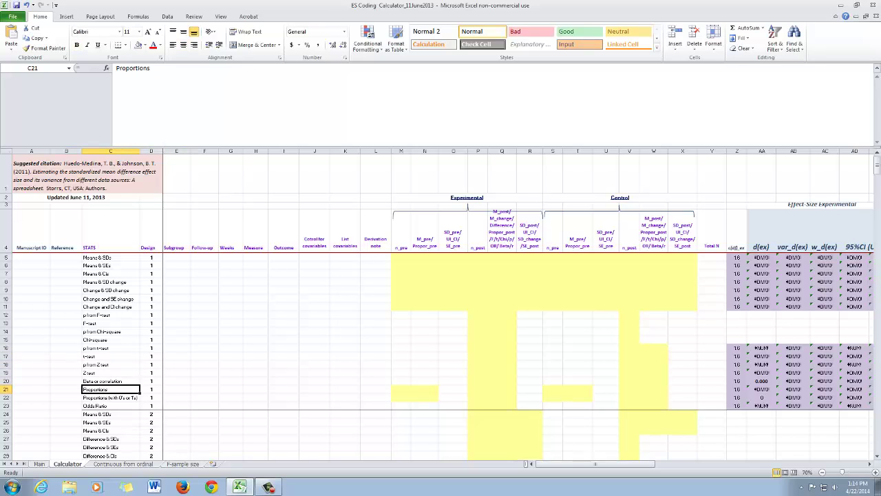
key("Right")
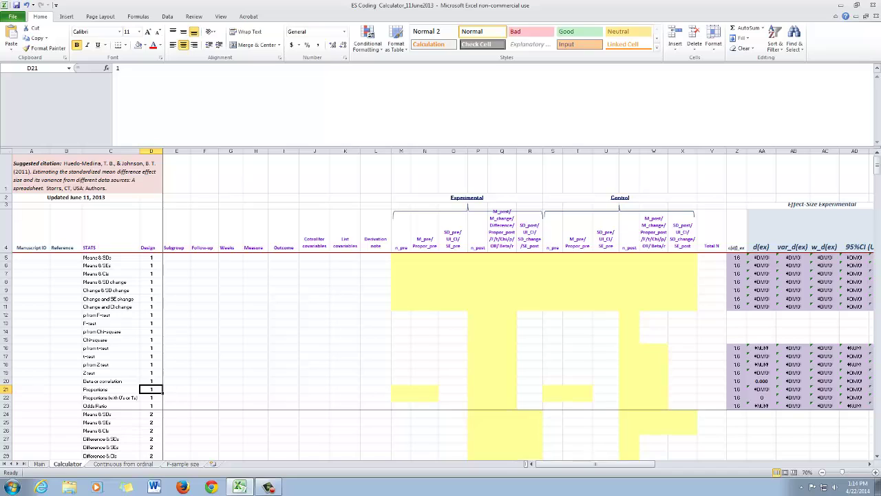
key("Right")
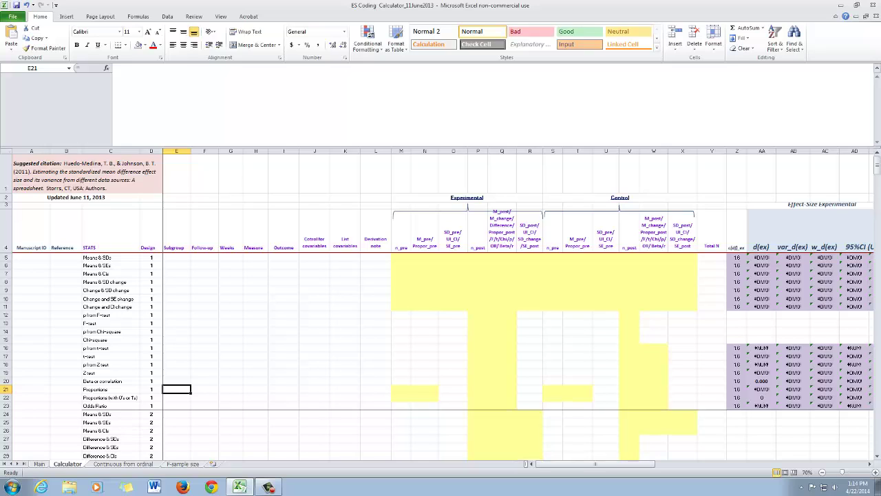
key("Left")
key("Left")
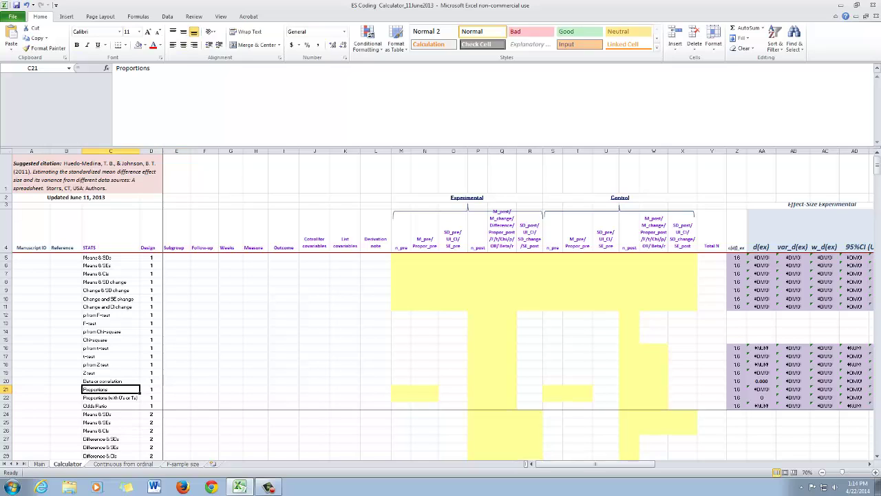
key("Down")
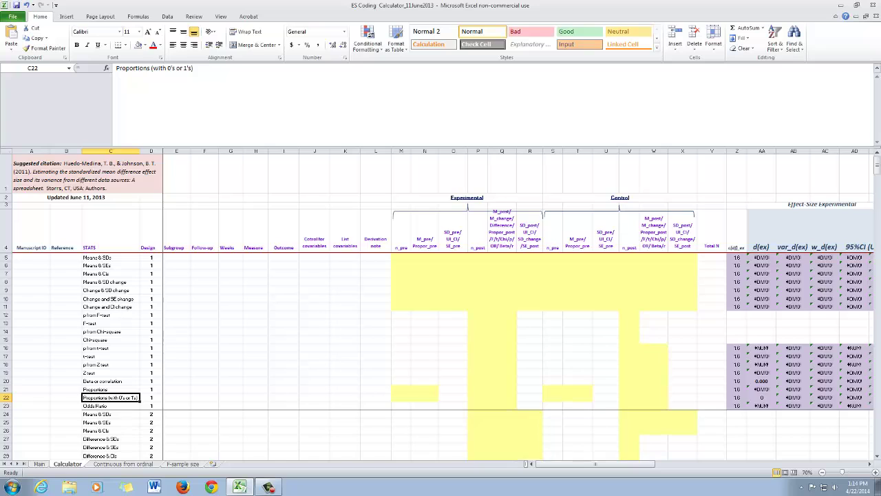
Step: Examine the design 2 group by selecting the first Means & SDs entry, its Design cell, and rows 24 and 37
scroll(441, 358, "down", 4)
left_click(110, 314)
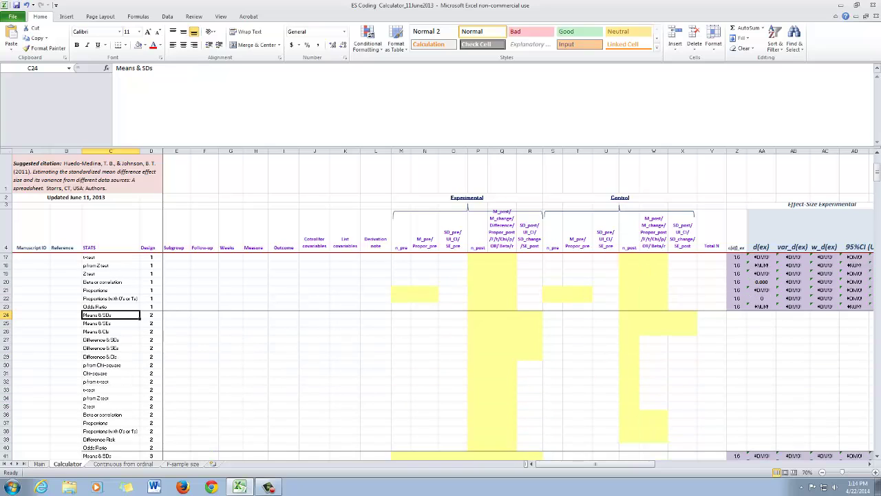
left_click(151, 314)
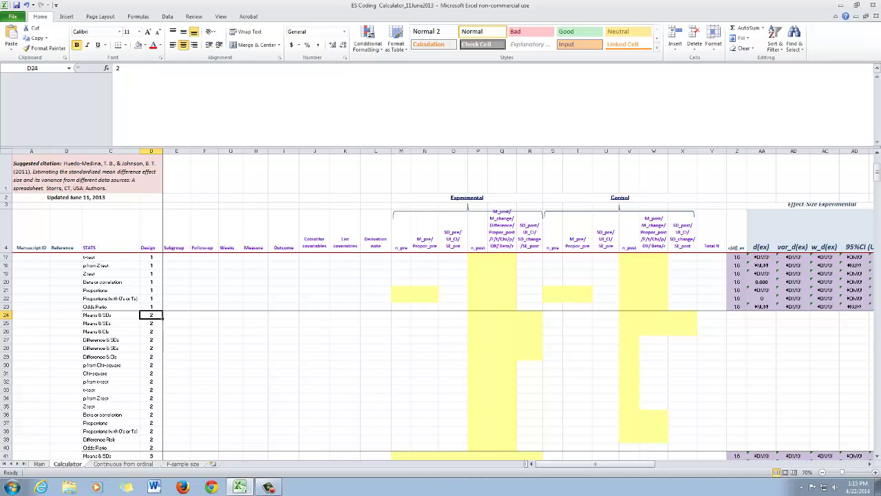
left_click(7, 315)
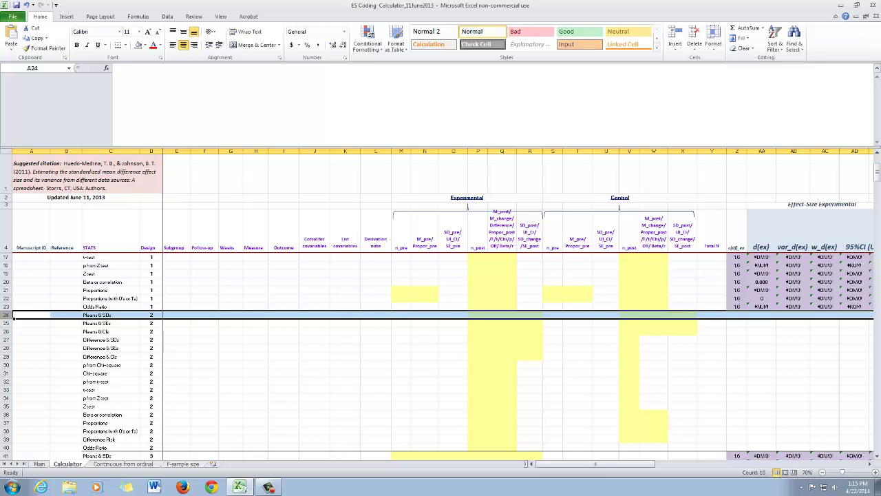
left_click(8, 423)
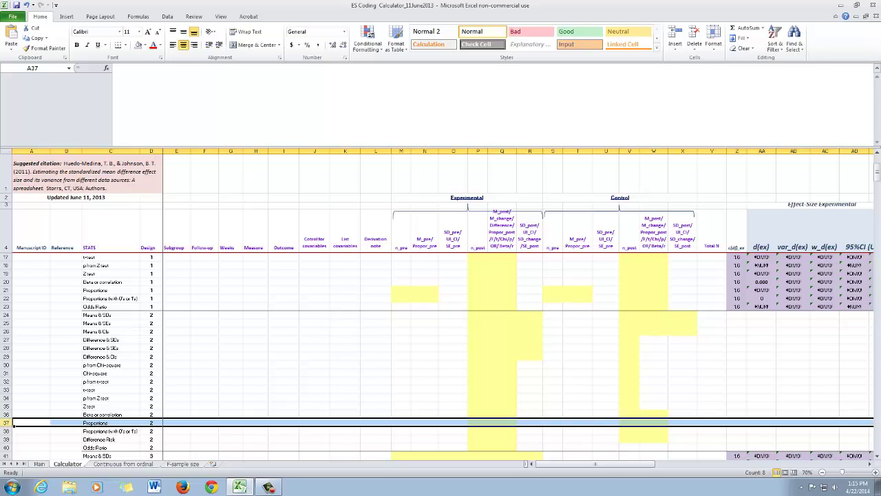
Step: Highlight the design 3 calculators in rows 41 to 55 and clear the selection
scroll(441, 351, "down", 5)
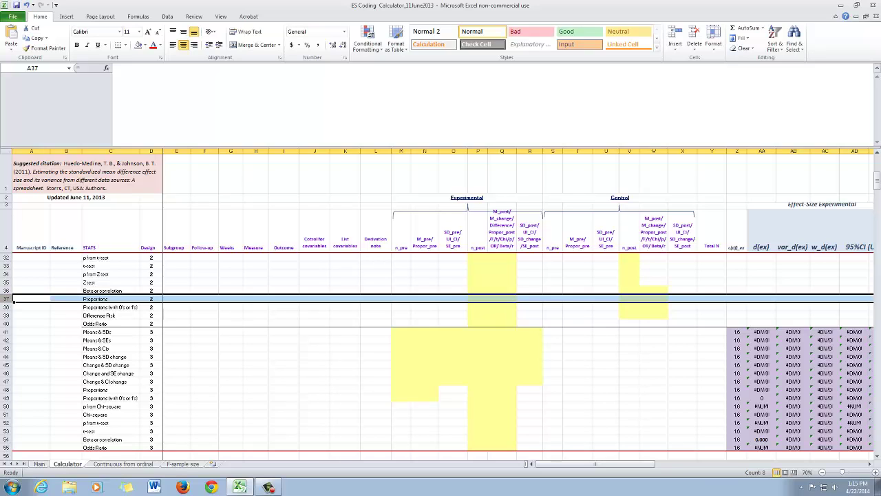
left_click(66, 365)
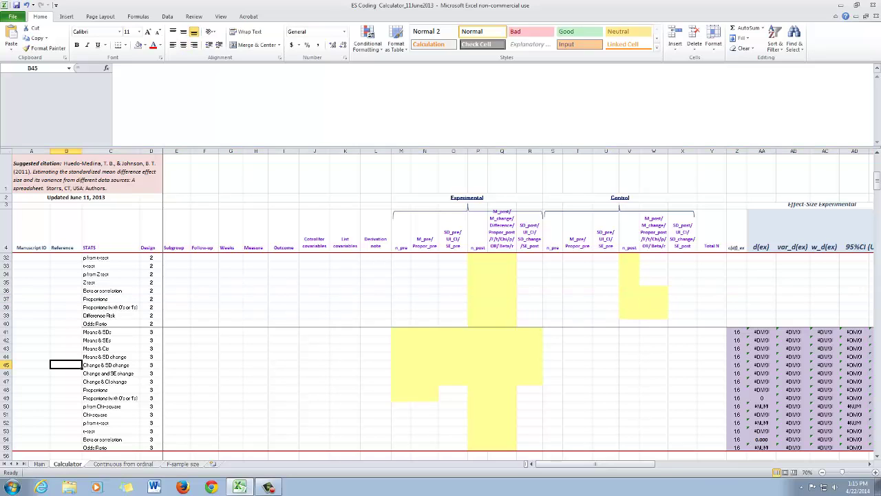
left_click_drag(6, 331, 9, 447)
left_click(31, 381)
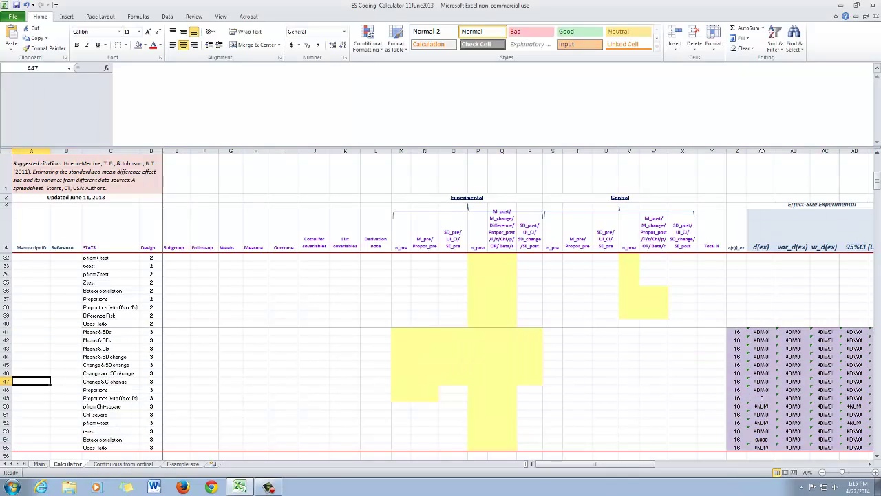
Step: Examine the design 3 Means & SDs row 41, including its Design and STATS cells and its yellow Experimental input cells
left_click(6, 332)
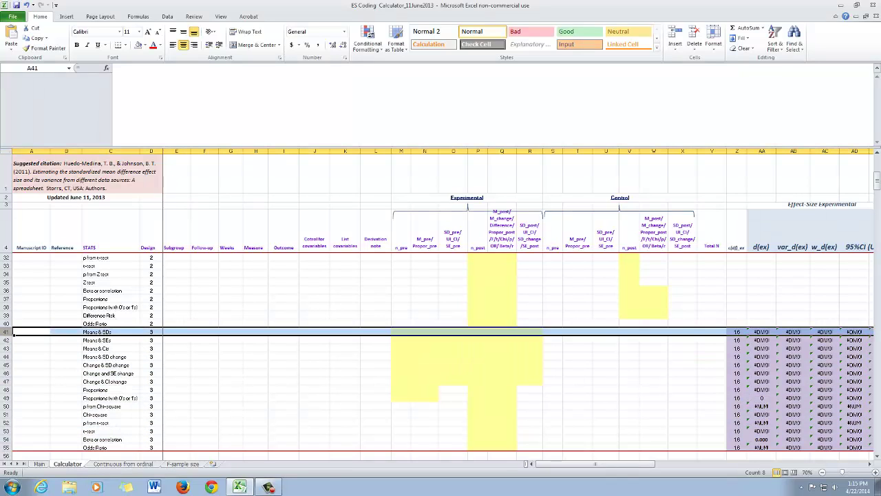
left_click(152, 332)
left_click(110, 332)
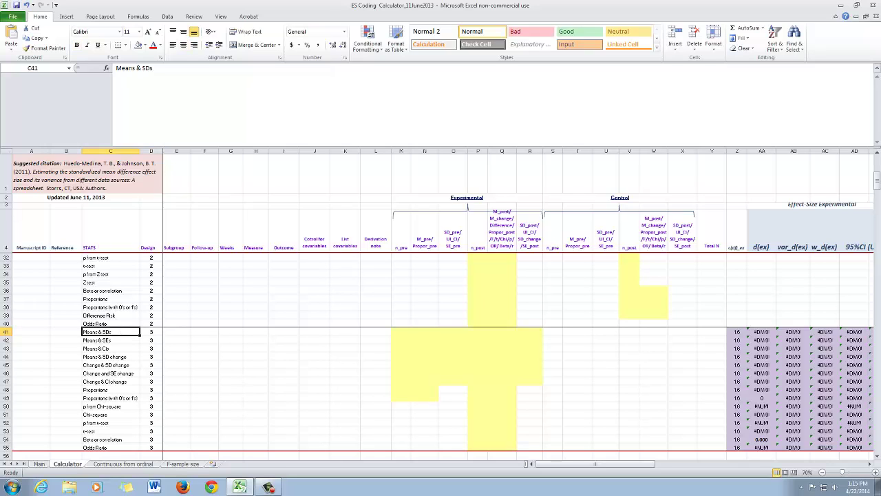
left_click_drag(425, 332, 529, 331)
left_click(204, 365)
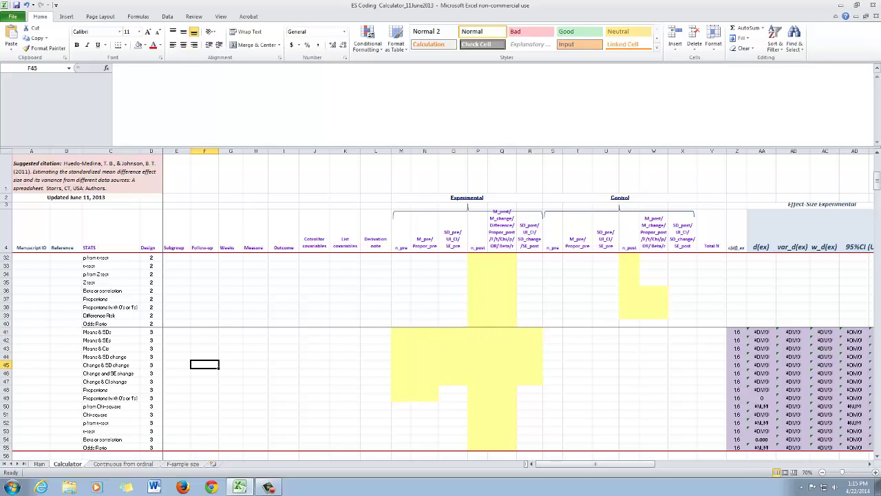
Step: Look over the remaining design 3 rows to the end of the calculators, and return to the top of the sheet
scroll(204, 365, "down", 1)
left_click(231, 406)
scroll(231, 406, "down", 1)
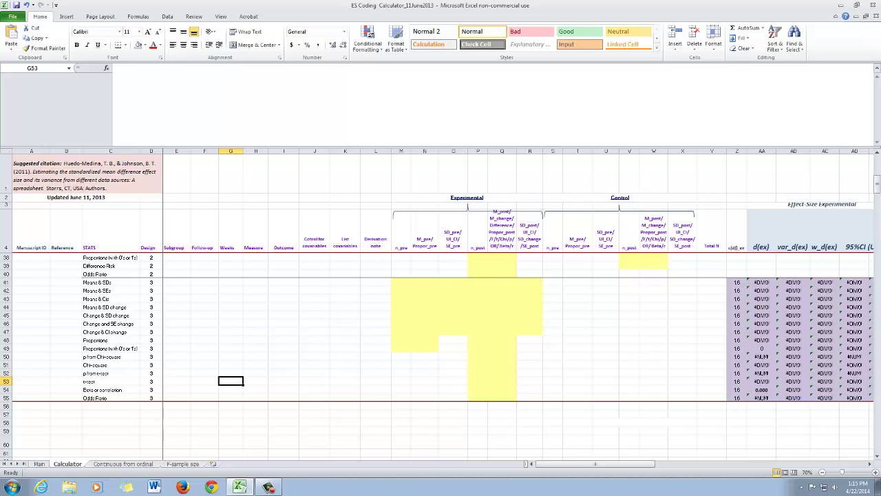
left_click(177, 341)
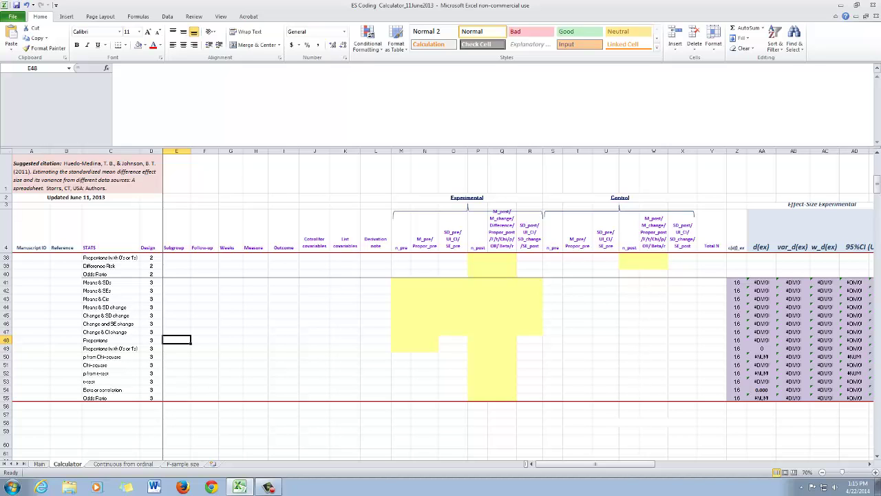
scroll(441, 358, "up", 11)
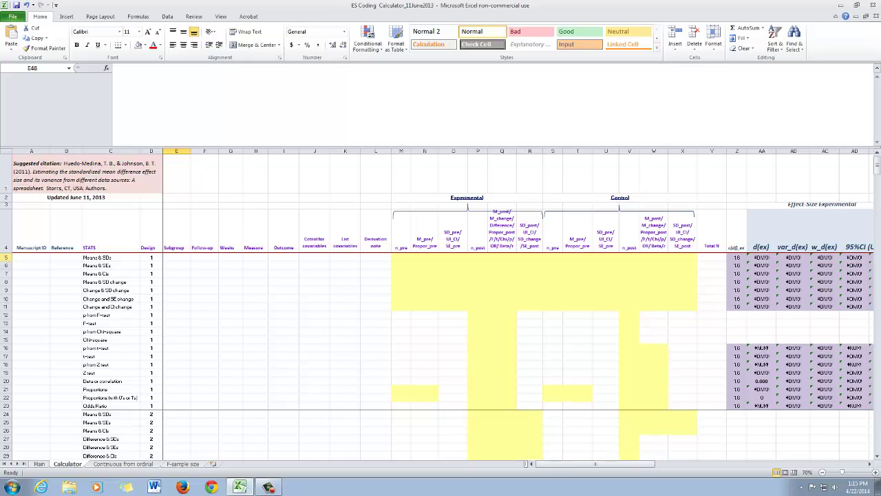
Step: Examine the design 1 Means & SDs row 5, including its STATS and Design cells, and clear the selection
left_click(7, 257)
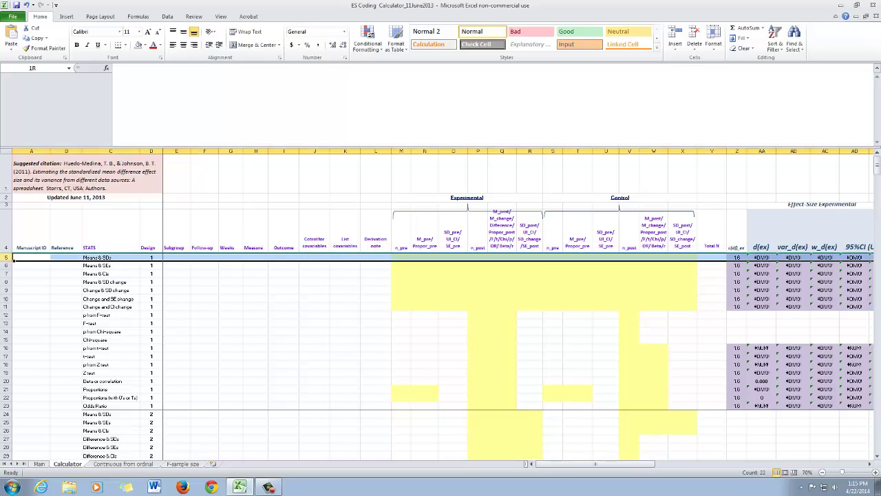
left_click(110, 257)
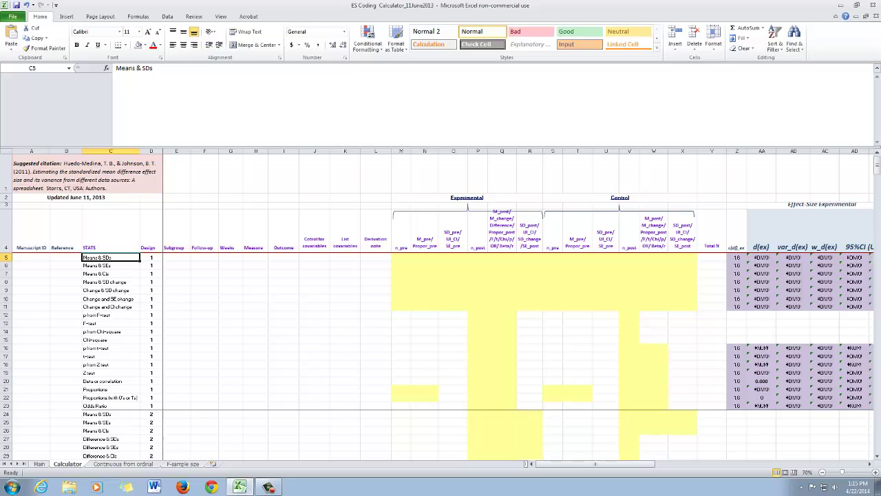
left_click(151, 257)
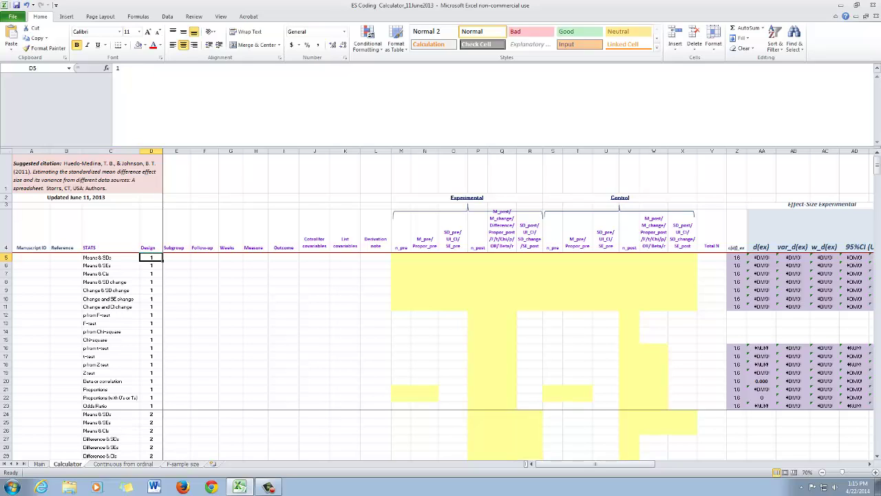
left_click(230, 315)
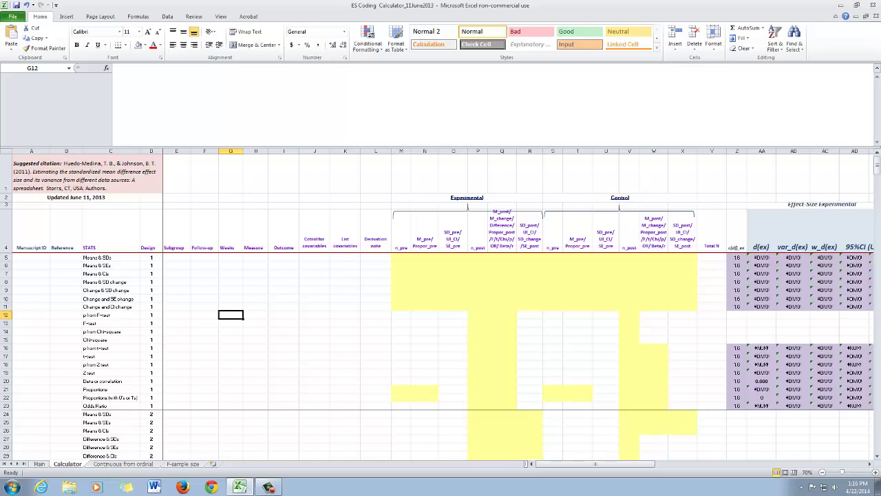
Step: Look over the calculator rows for designs 1, 2 and 3 down to row 55, and return to the first rows
scroll(440, 351, "down", 9)
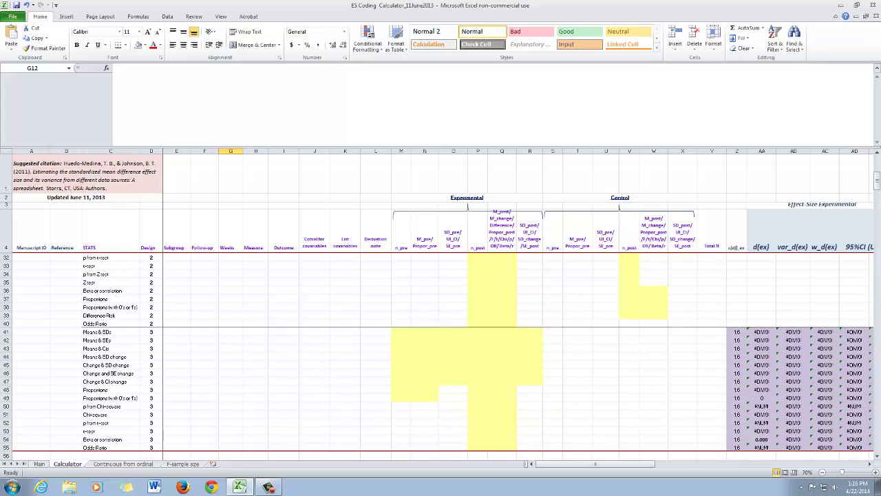
scroll(441, 351, "up", 9)
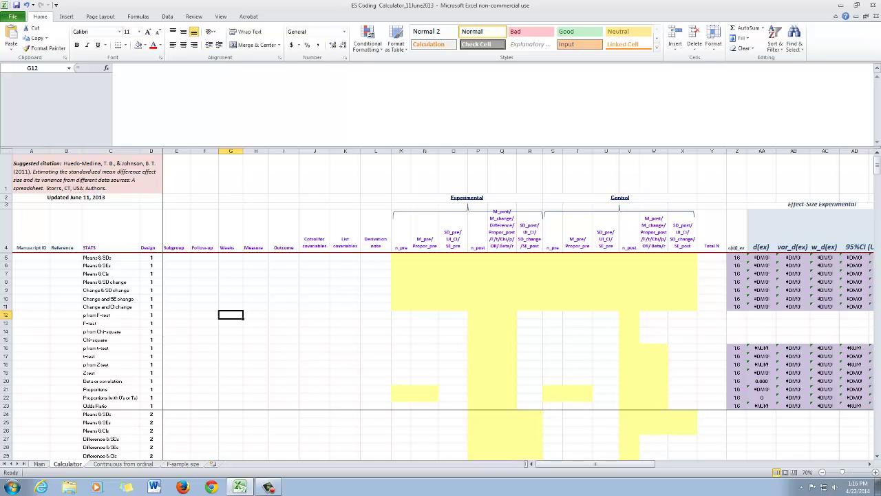
scroll(441, 351, "down", 4)
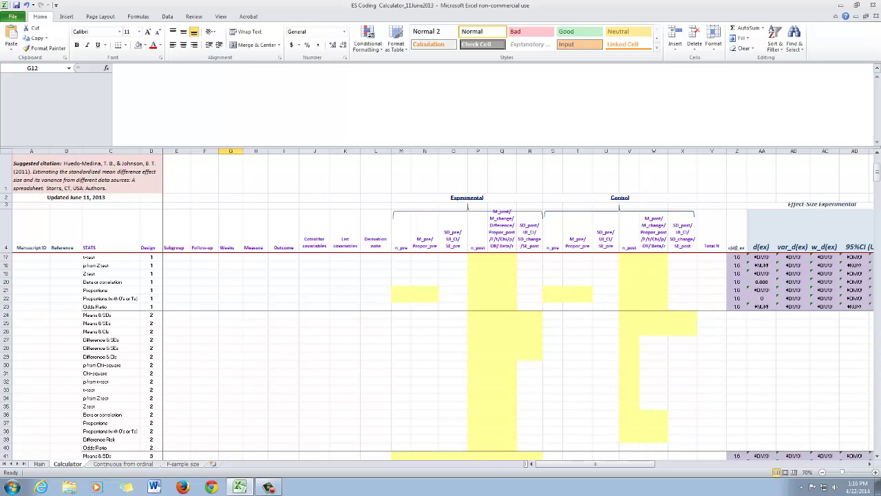
scroll(441, 351, "down", 4)
scroll(440, 351, "up", 8)
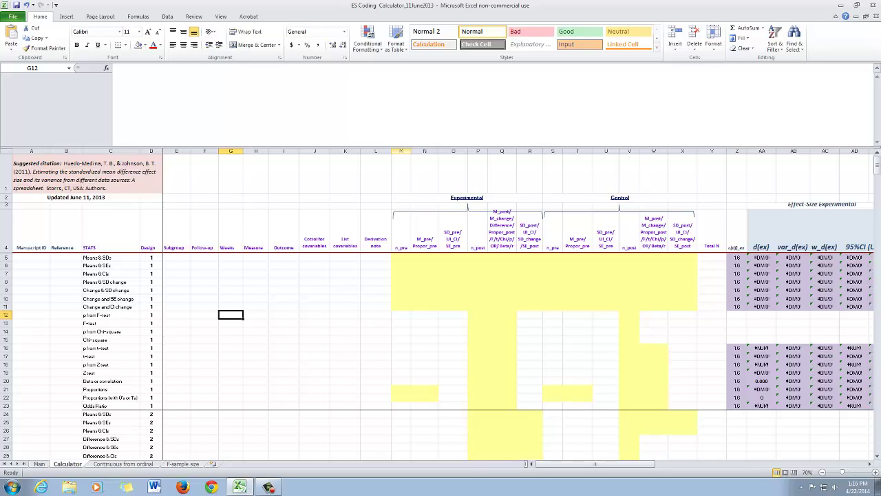
Step: Highlight the Experimental columns M to R and the Control columns S to X, and select the Experimental heading
left_click_drag(401, 151, 529, 151)
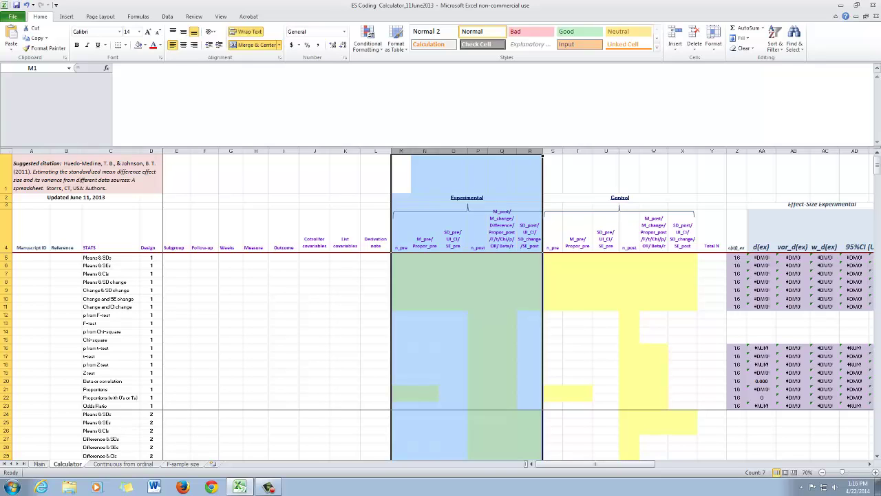
left_click_drag(552, 151, 682, 150)
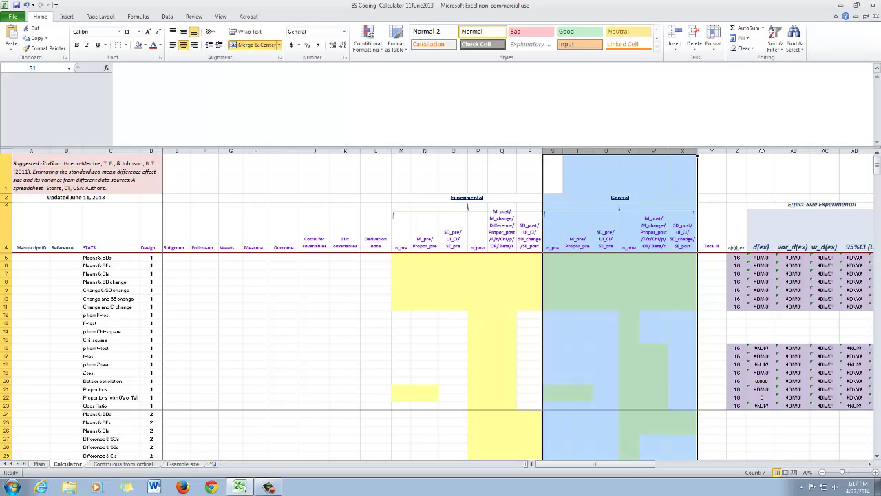
left_click_drag(401, 151, 453, 151)
left_click(467, 198)
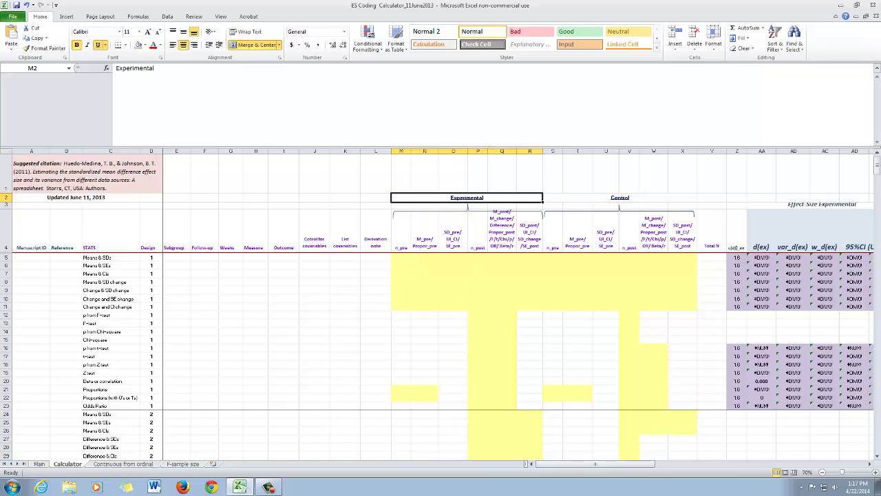
Step: Highlight the Experimental pre columns M to O and post columns P to R, and the Control columns including post columns V to X
left_click_drag(401, 151, 453, 151)
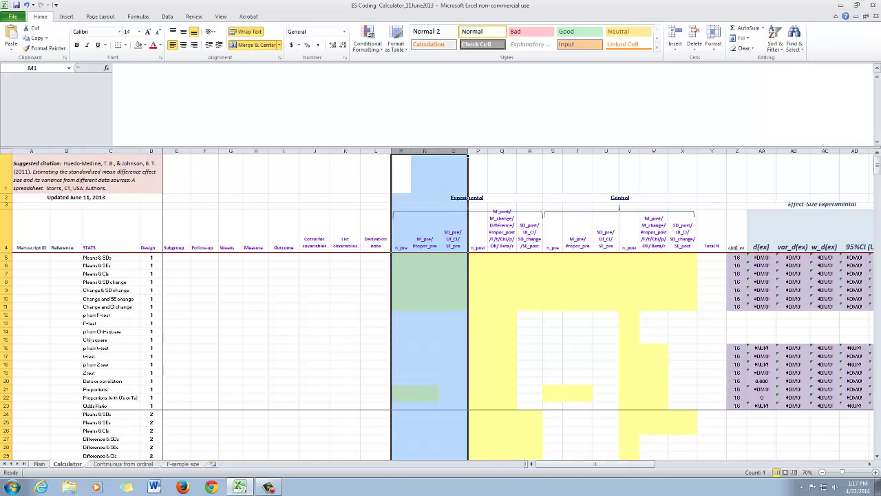
left_click_drag(478, 151, 529, 150)
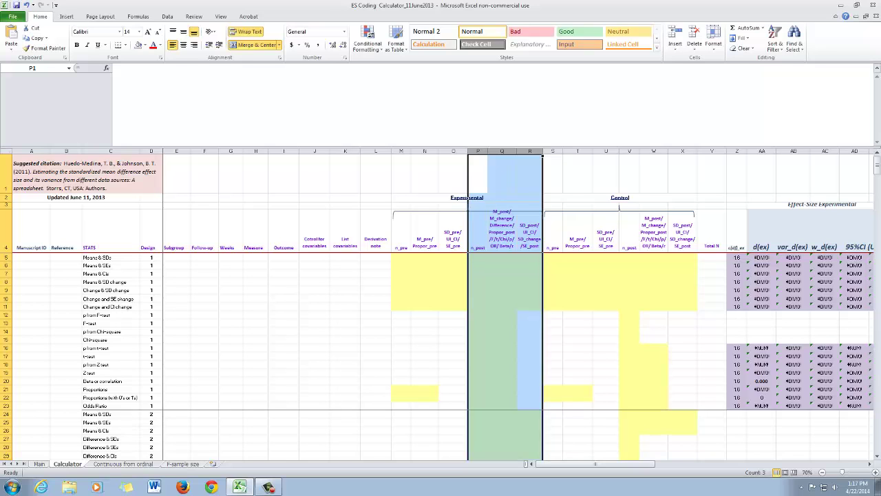
left_click_drag(552, 151, 695, 150)
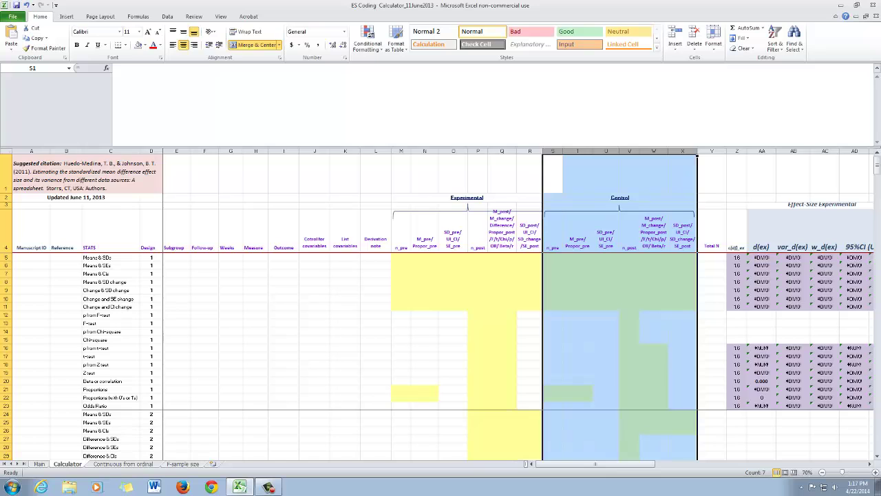
left_click_drag(553, 151, 692, 151)
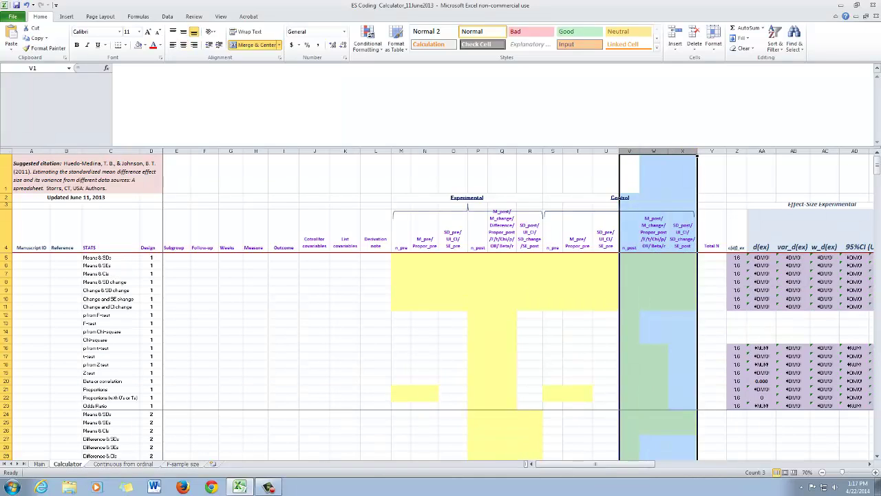
Step: Examine the Experimental headings for SD_post, SD_pre and M_pre/Propor_pre in row 4, and the n_pre column M
left_click(529, 232)
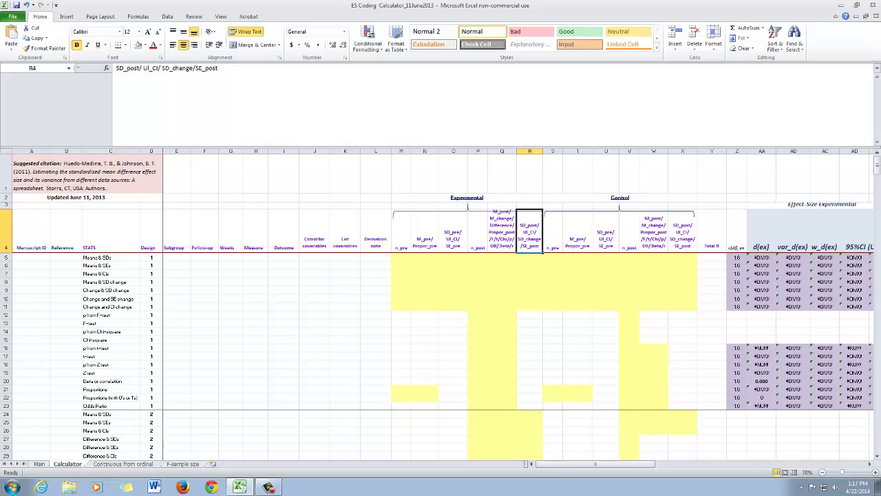
left_click(453, 232)
left_click(425, 232)
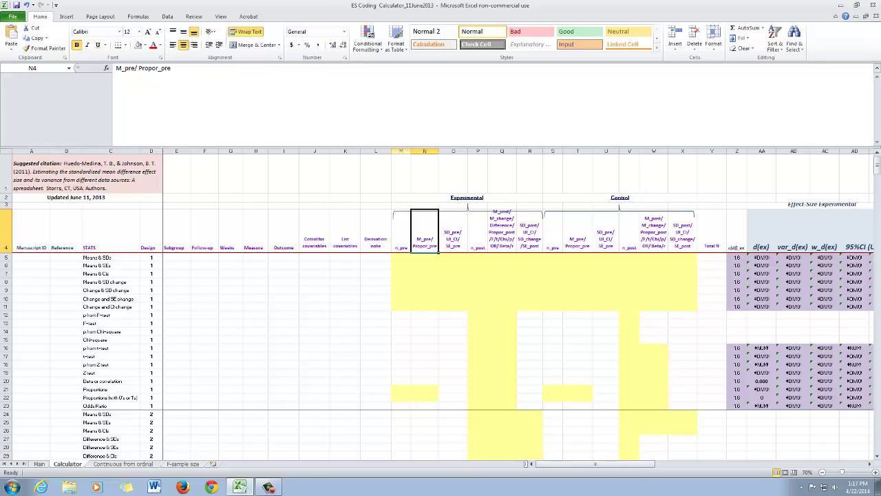
left_click(401, 151)
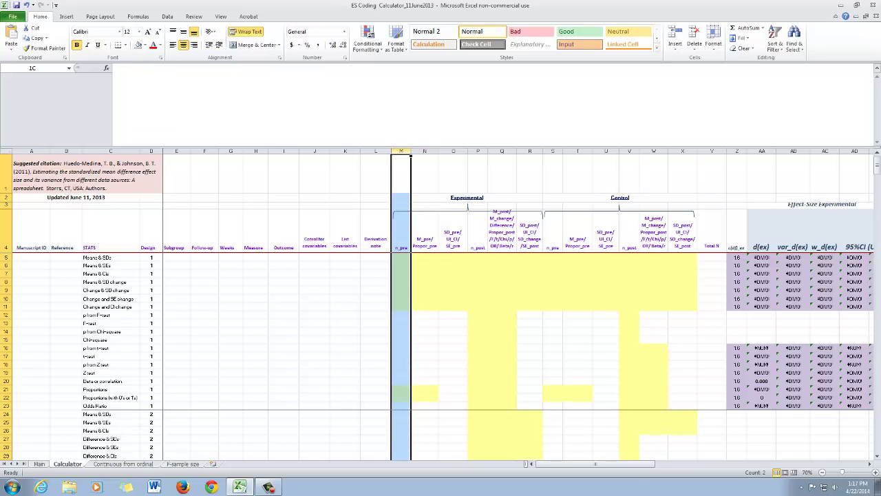
Step: Highlight the Experimental and Control input columns between M and X, and clear the selection
left_click_drag(400, 150, 683, 150)
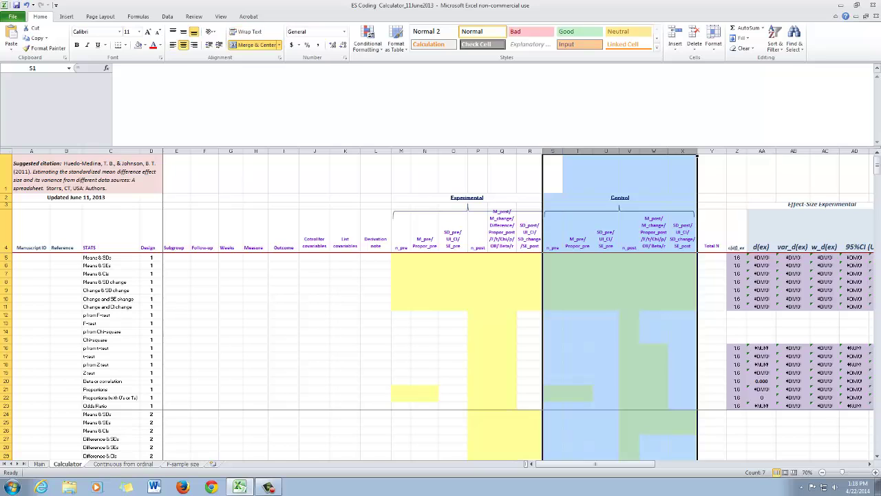
left_click_drag(402, 151, 683, 151)
left_click(376, 332)
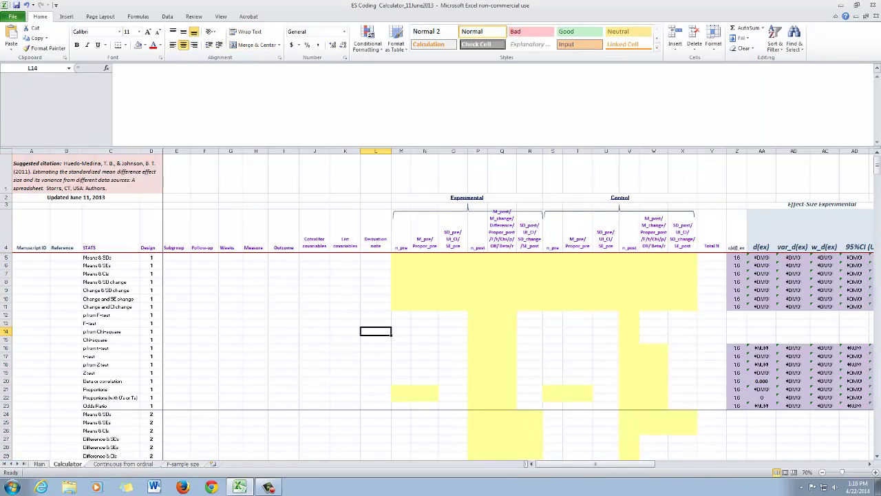
Step: Examine the design 1 Means & SDs input cells M5 to X5 and the matching pre and post headings in row 4
scroll(437, 358, "down", 1)
scroll(437, 357, "up", 1)
left_click(400, 258)
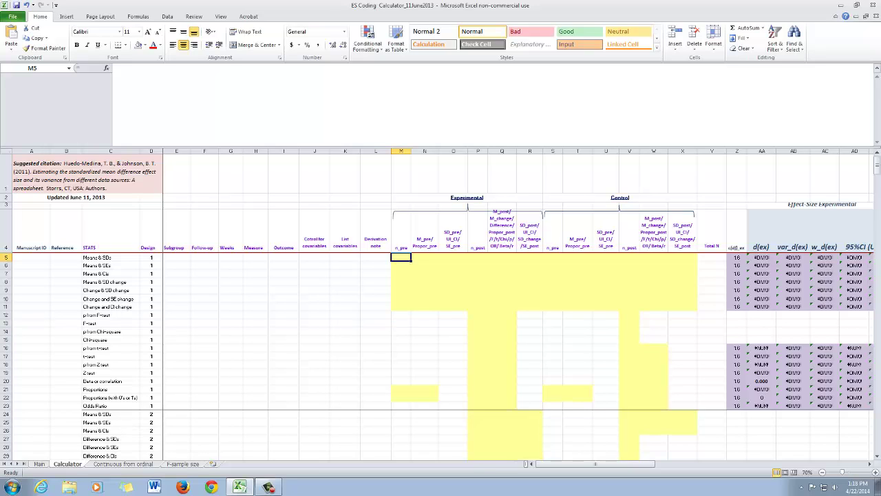
left_click_drag(401, 257, 682, 257)
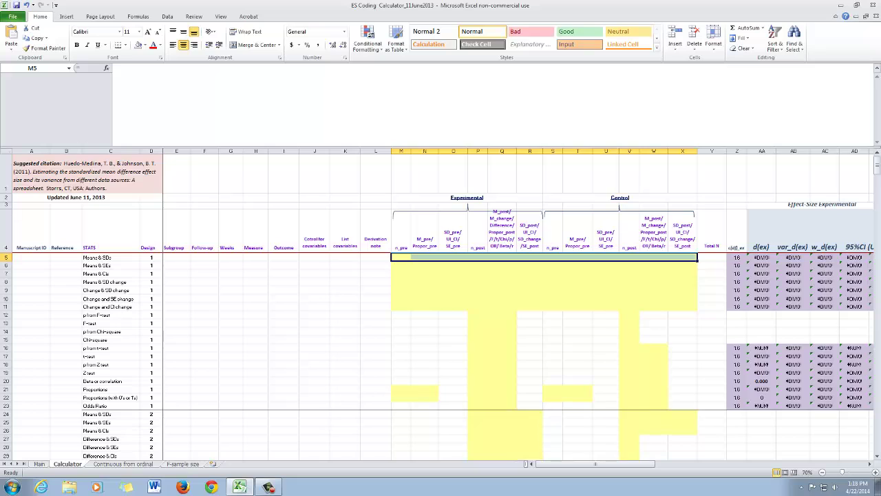
left_click_drag(400, 234, 453, 234)
left_click_drag(478, 234, 683, 234)
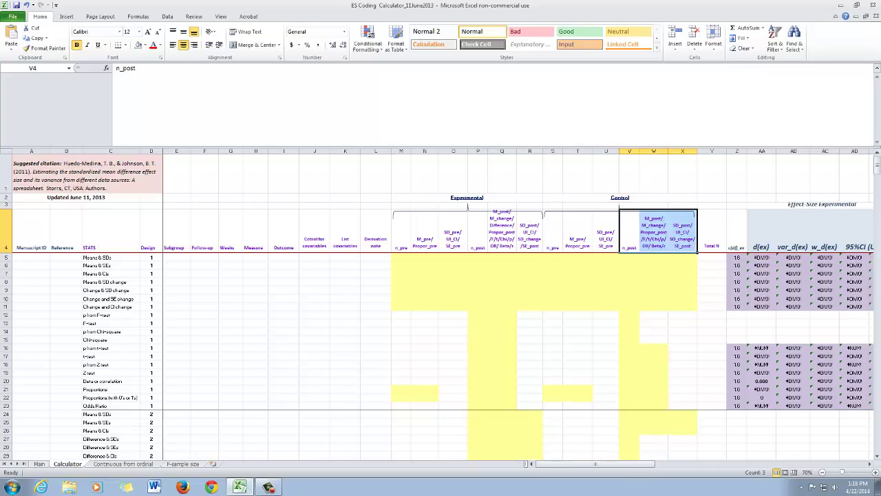
left_click_drag(401, 258, 697, 260)
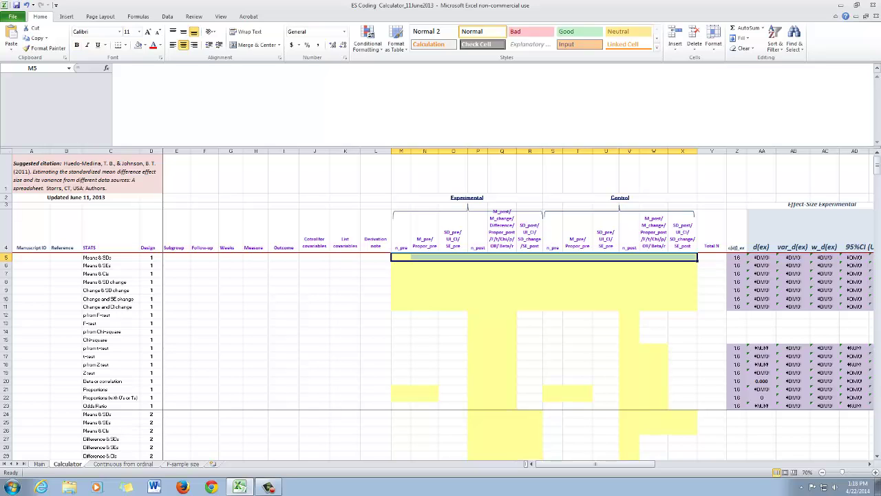
Step: Examine the design 2 post columns P to R and V to X, and the Means & SDs input cells in row 24
scroll(437, 355, "down", 4)
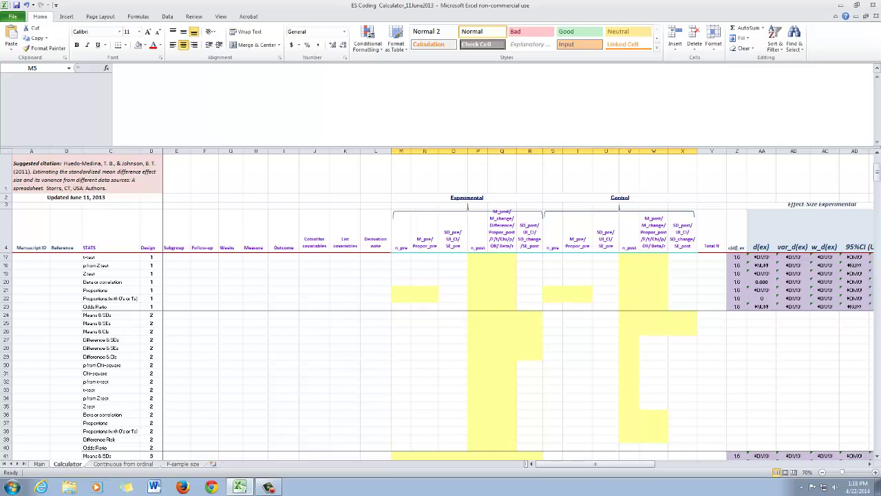
left_click_drag(478, 150, 530, 151)
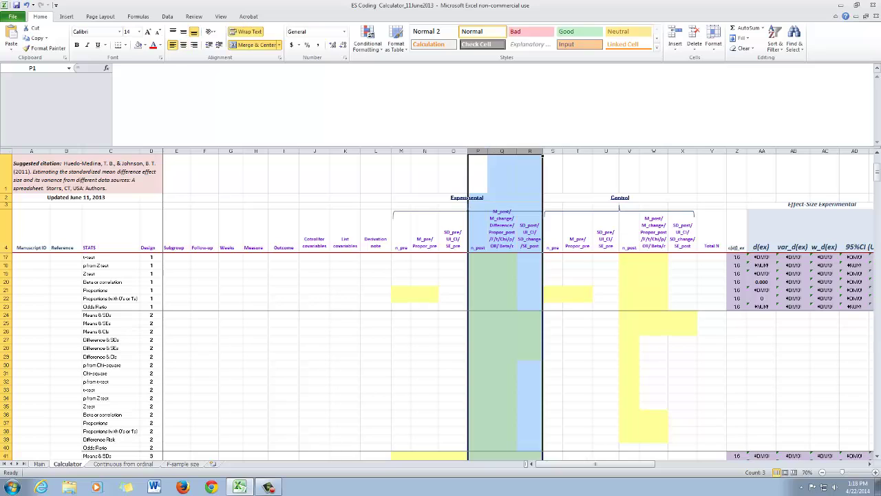
left_click_drag(629, 151, 682, 150)
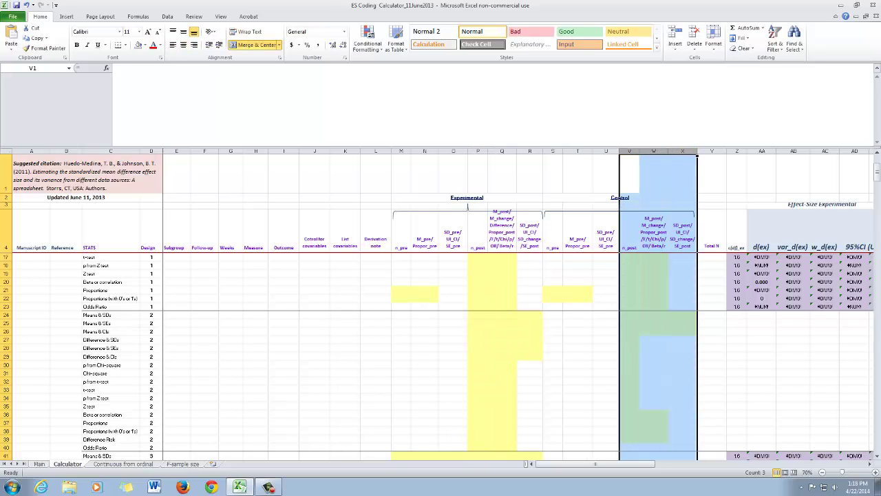
left_click_drag(478, 314, 530, 315)
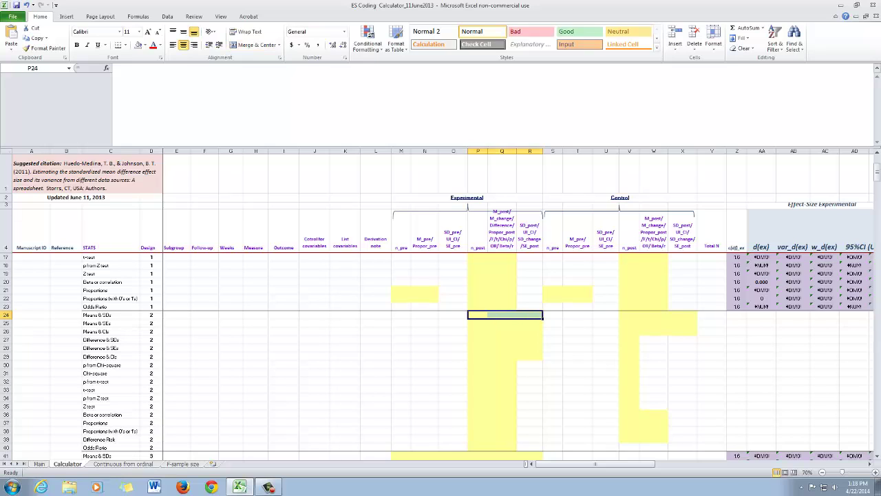
left_click_drag(629, 315, 682, 315)
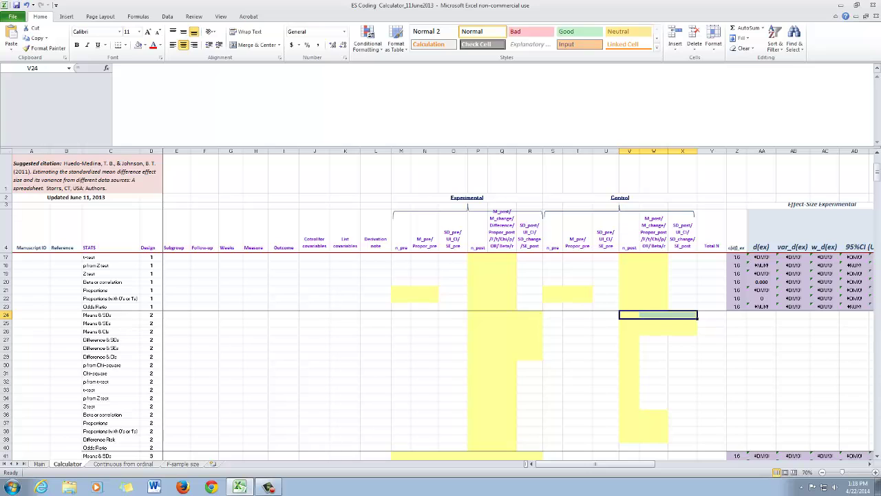
left_click_drag(478, 314, 530, 315)
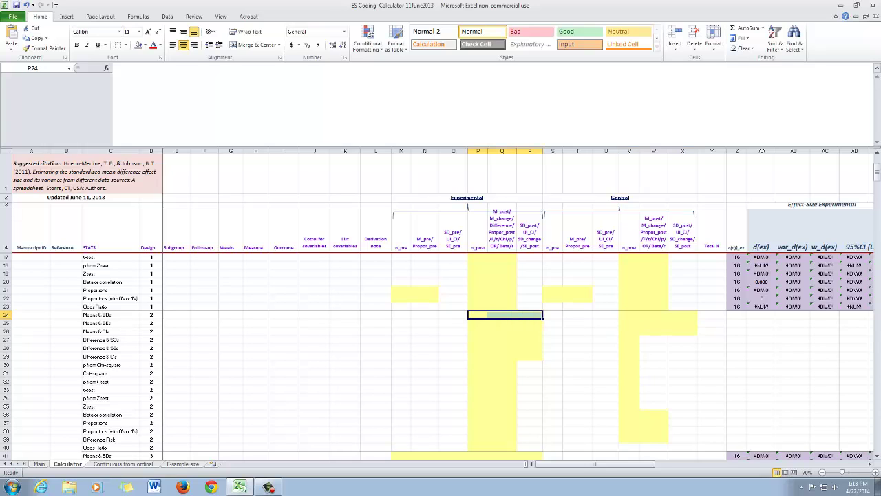
left_click_drag(629, 315, 682, 315)
Step: Examine the design 3 group by highlighting Experimental columns M to R and the row 41 Experimental and Control cells
scroll(682, 314, "down", 2)
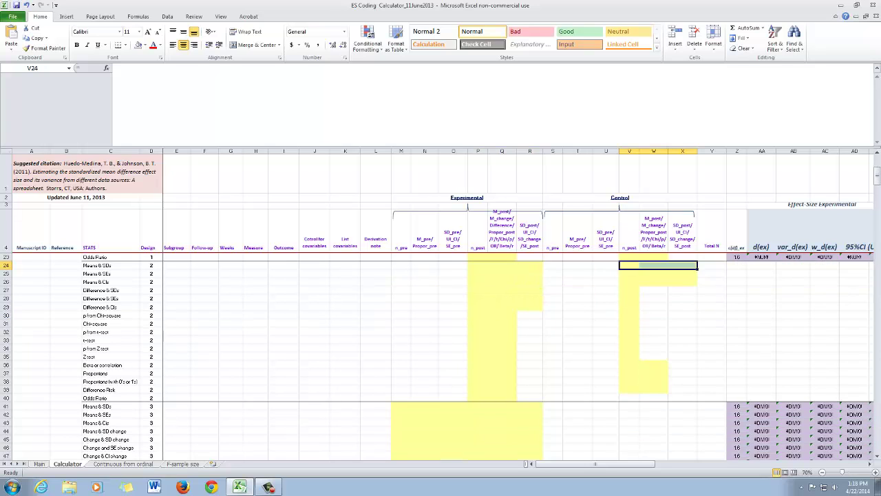
scroll(441, 344, "down", 2)
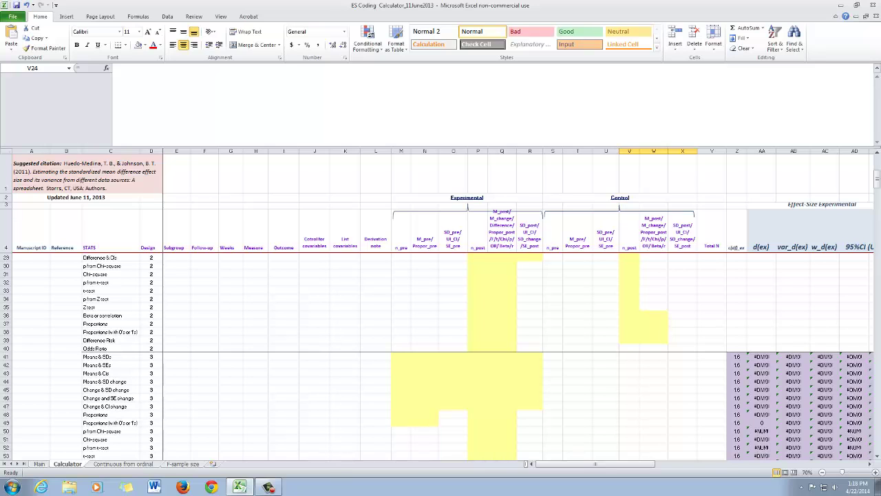
left_click(401, 150)
left_click_drag(401, 151, 530, 151)
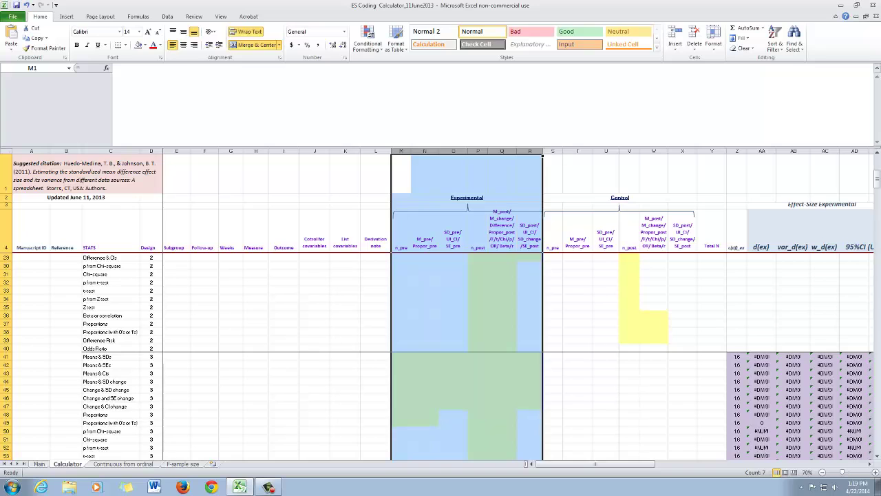
scroll(440, 345, "up", 3)
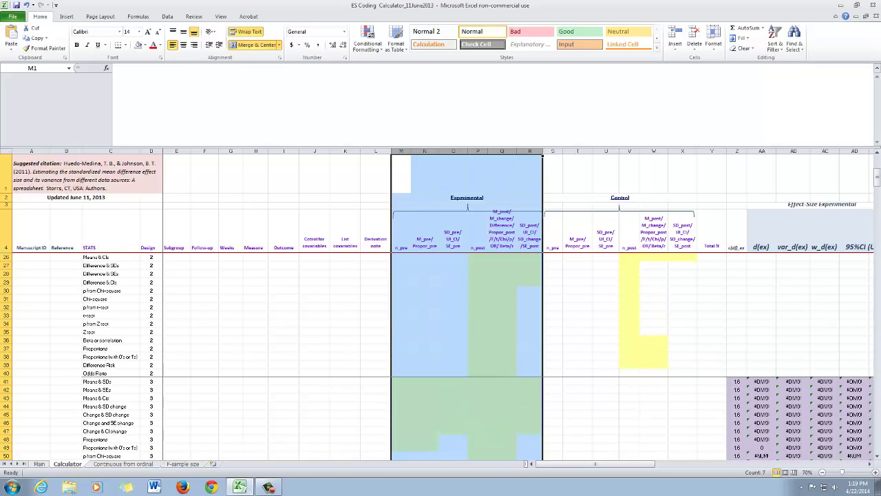
left_click_drag(402, 381, 682, 381)
scroll(448, 355, "down", 1)
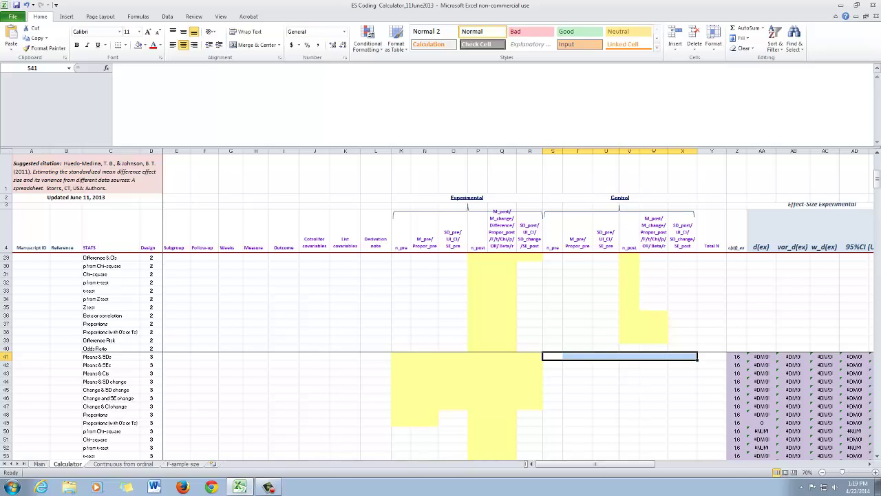
Step: Clear the selection and inspect the design 1 Means & SDs d(ex) formula in cell AA5 of the Effect-Size Experimental group
left_click(606, 390)
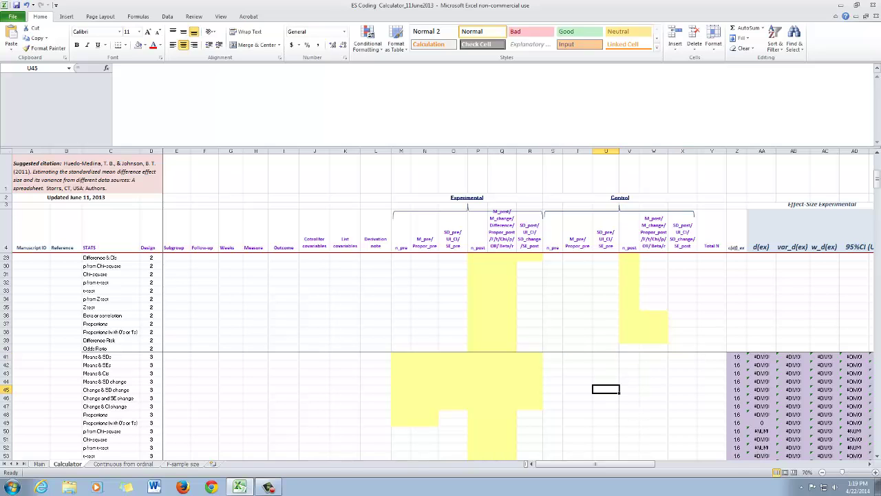
left_click_drag(595, 463, 655, 463)
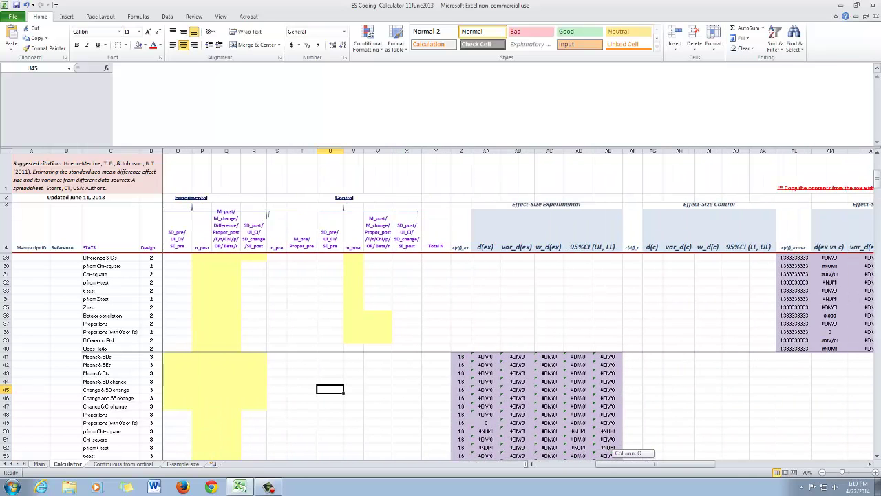
left_click(709, 382)
scroll(709, 382, "up", 8)
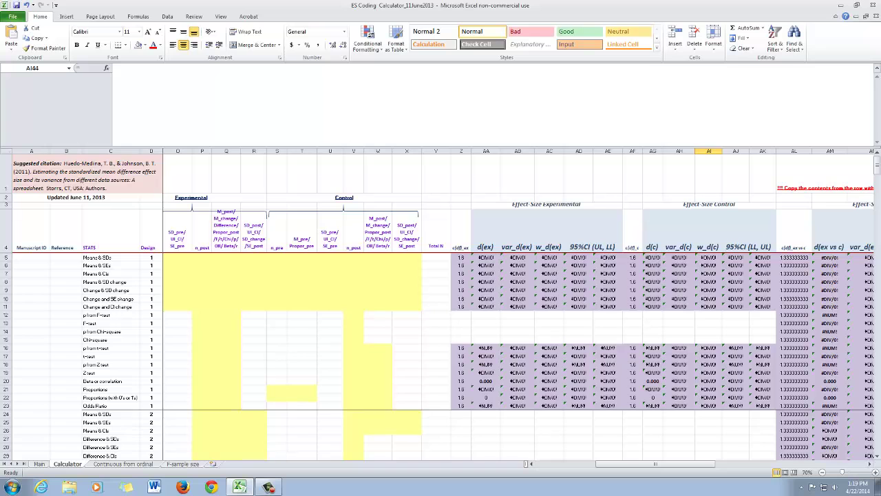
left_click_drag(656, 464, 704, 464)
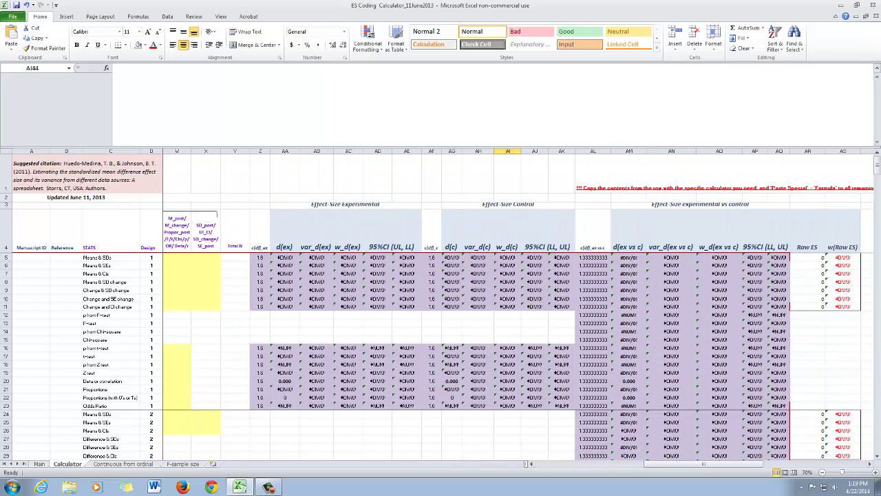
left_click(285, 266)
key("Up")
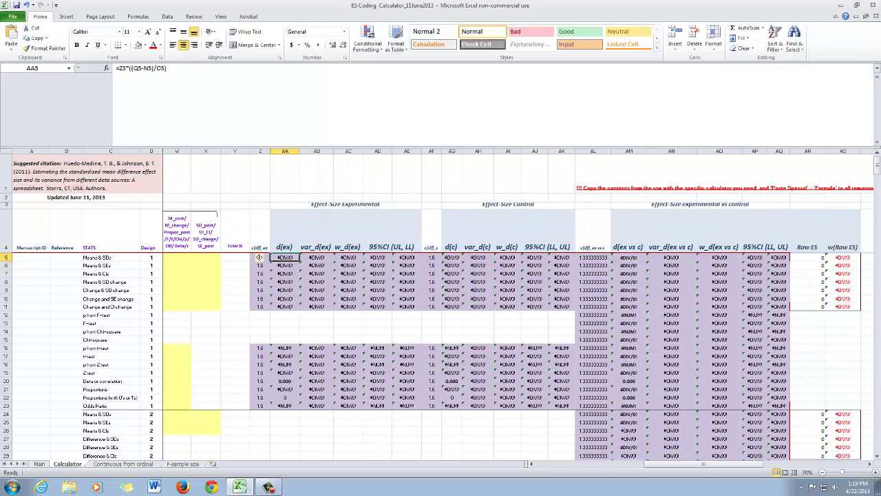
Step: Look across row 5 between the Effect-Size Experimental outputs and the Experimental and Control input cells, ending on AA5
key("Right")
key("Right")
key("Right")
key("Right")
key("Left")
key("Left")
key("Left")
key("Left")
key("Left")
key("Left")
key("Left")
key("Left")
key("Left")
key("Left")
key("Left")
key("Left")
key("Left")
key("Left")
key("Left")
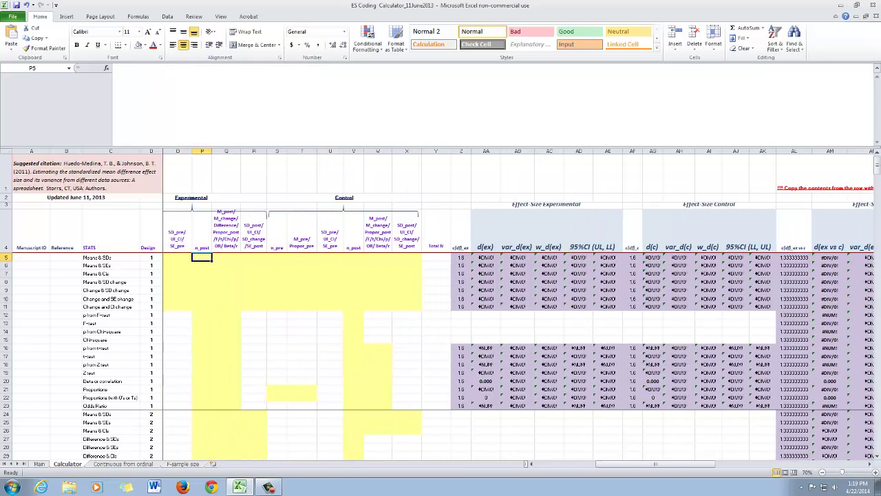
left_click(486, 257)
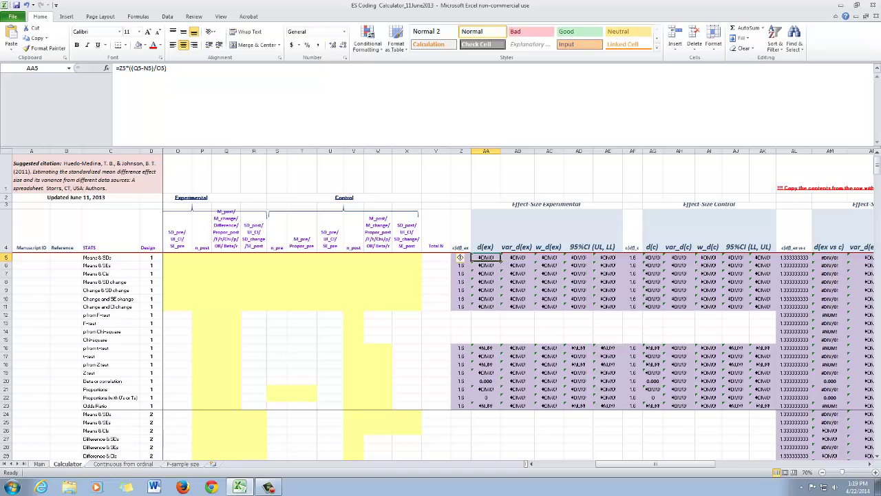
key("Right")
key("Left")
left_click_drag(637, 464, 685, 464)
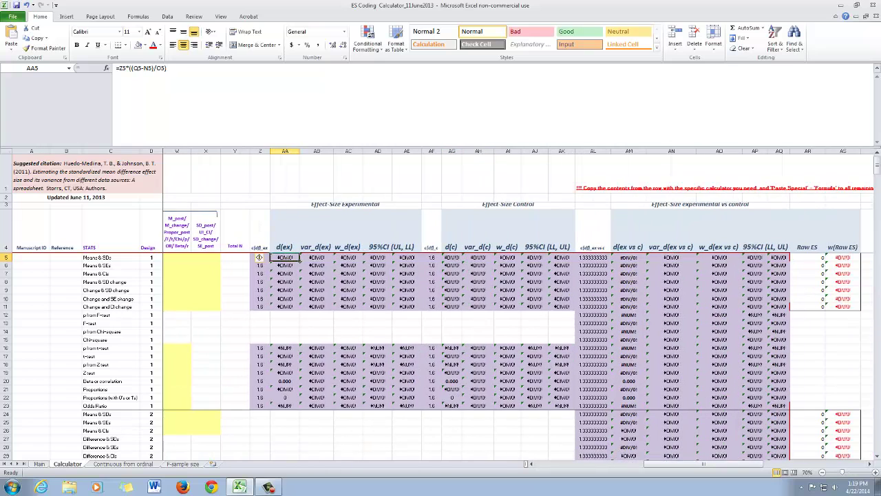
Step: Highlight in turn, two times over, the Effect-Size Experimental columns AA to AE, Control AG to AK, and experimental vs control AM to AQ
left_click_drag(285, 150, 406, 151)
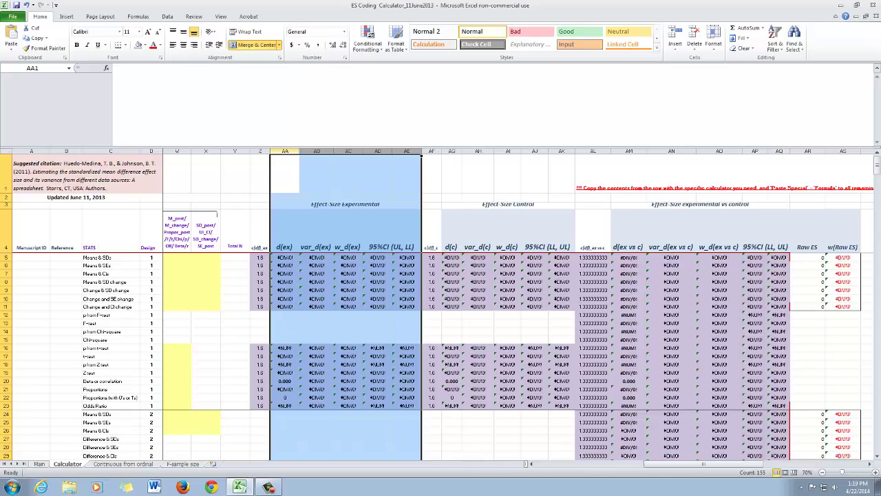
left_click(324, 205)
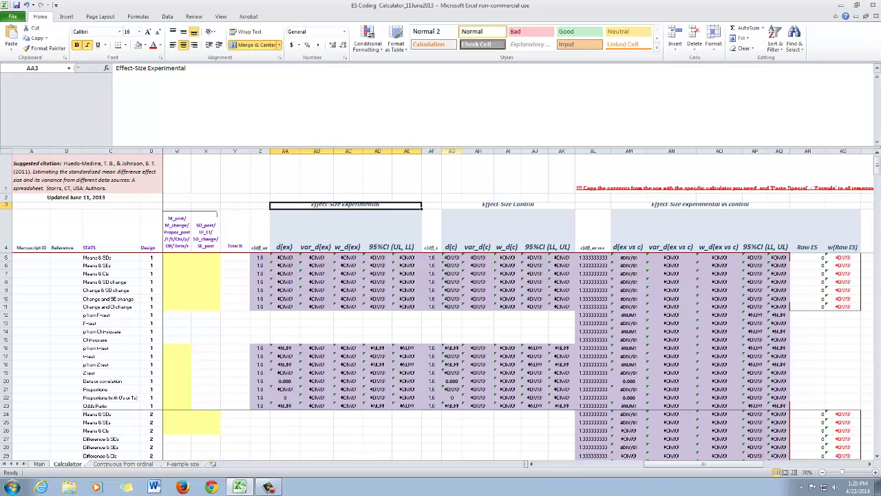
left_click_drag(451, 151, 562, 151)
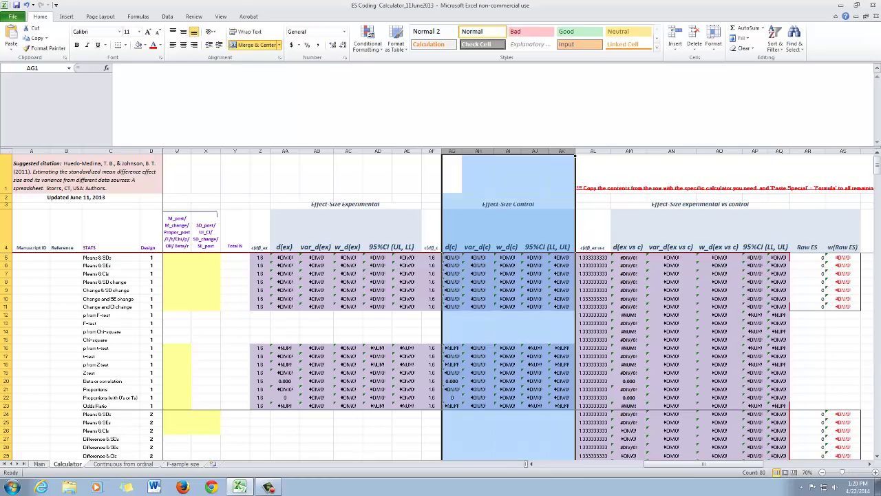
left_click(451, 234)
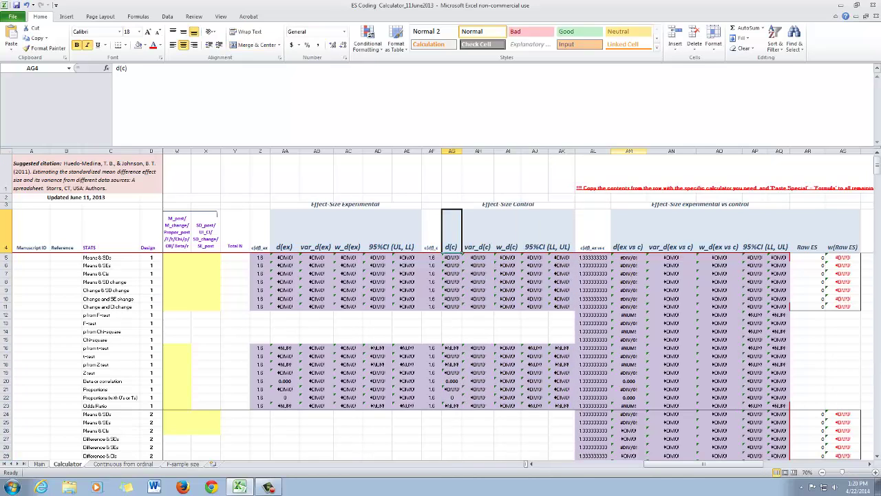
left_click_drag(629, 151, 779, 151)
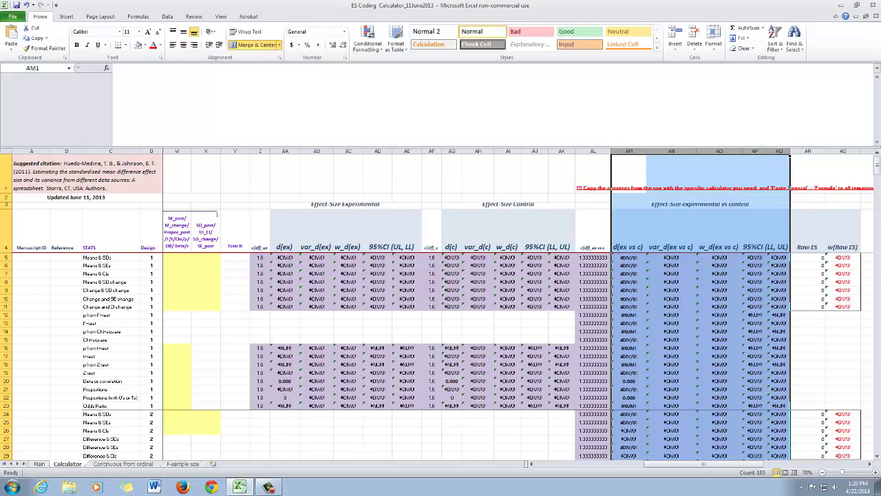
left_click_drag(285, 150, 406, 150)
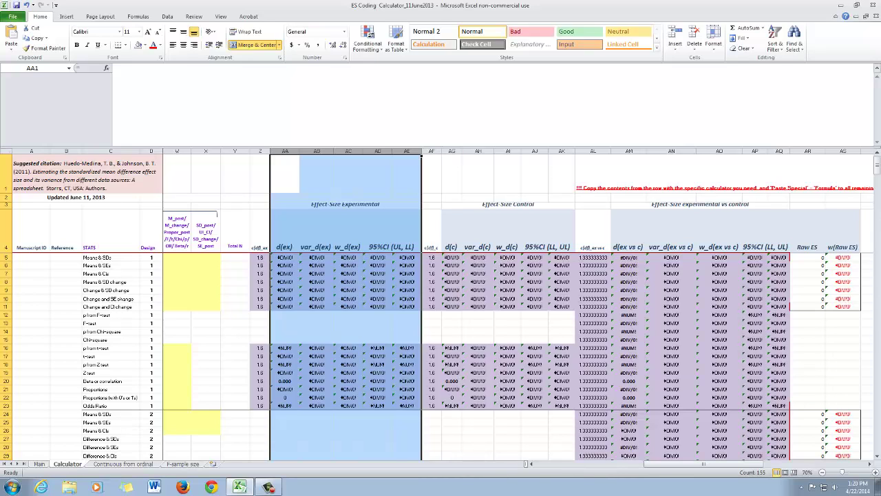
left_click(452, 174)
left_click_drag(452, 151, 562, 151)
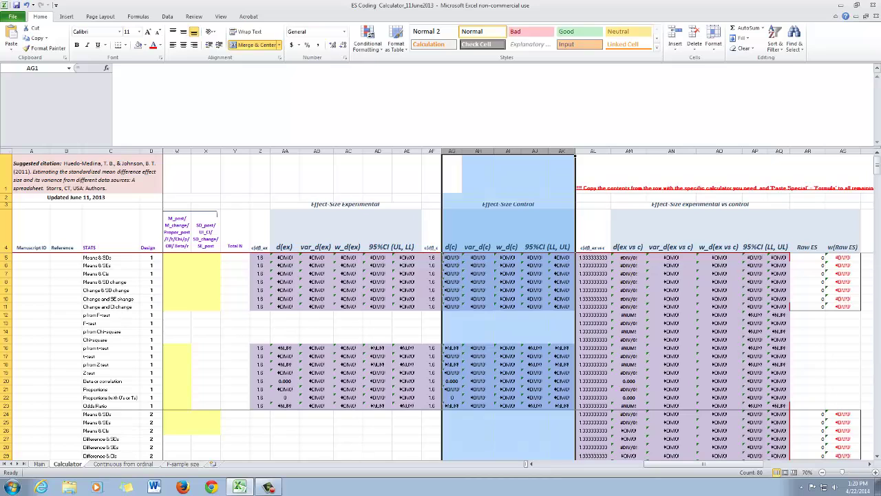
left_click_drag(628, 150, 779, 150)
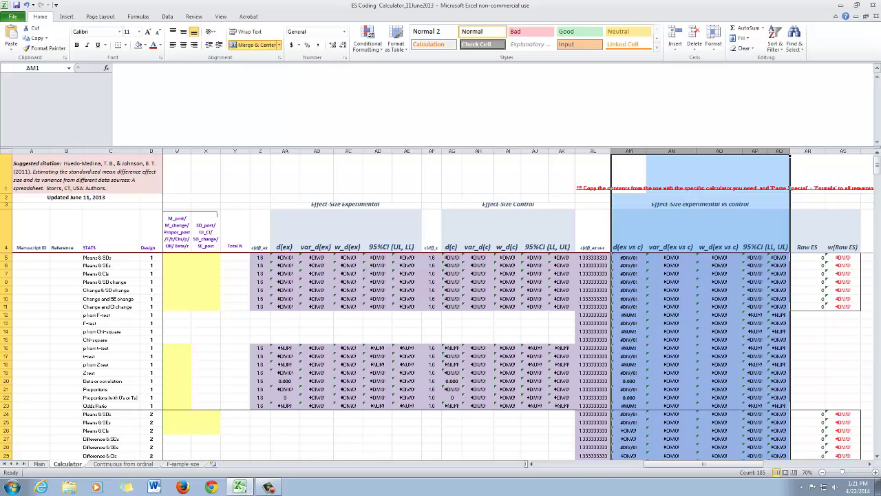
Step: Examine the Effect-Size Experimental headings d(ex), var_d(ex), w_d(ex) and 95%CI in row 4, and the design 1 confidence limit cells below
left_click_drag(729, 464, 682, 463)
left_click(486, 234)
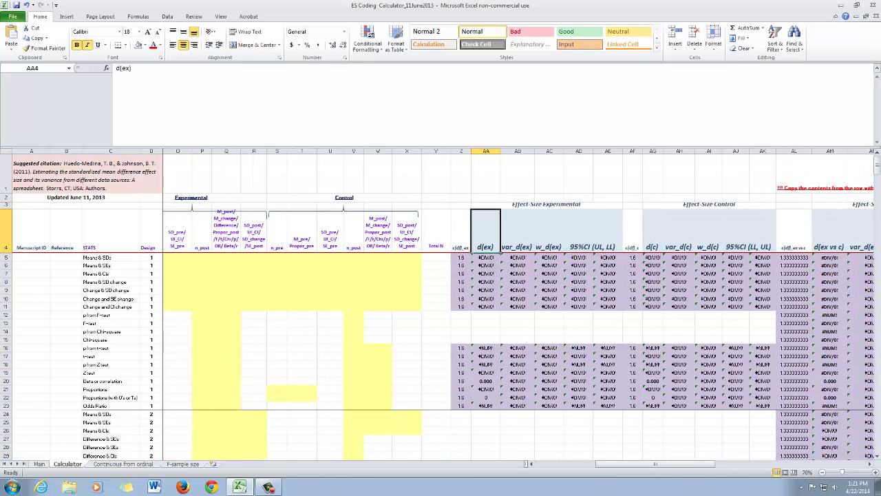
left_click(517, 234)
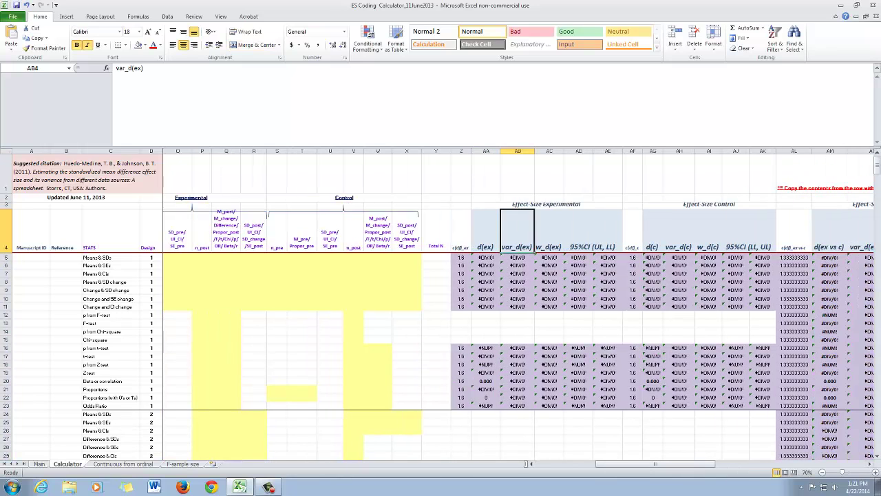
left_click(550, 234)
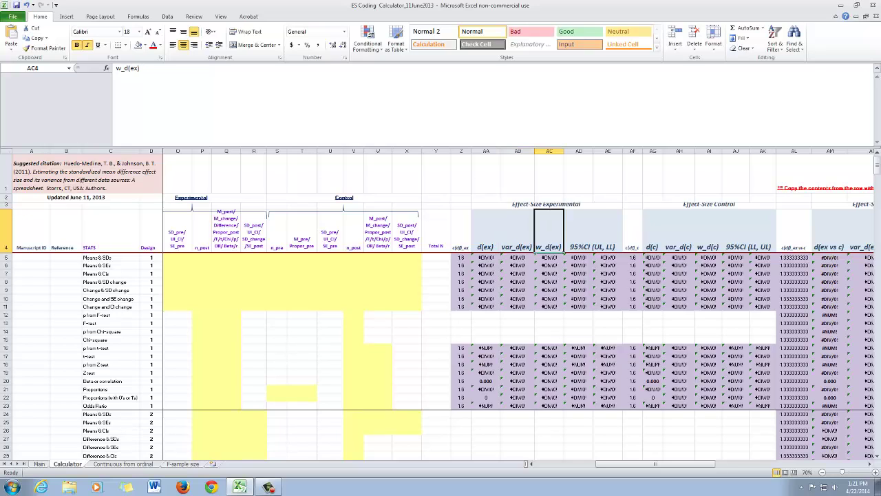
left_click(592, 234)
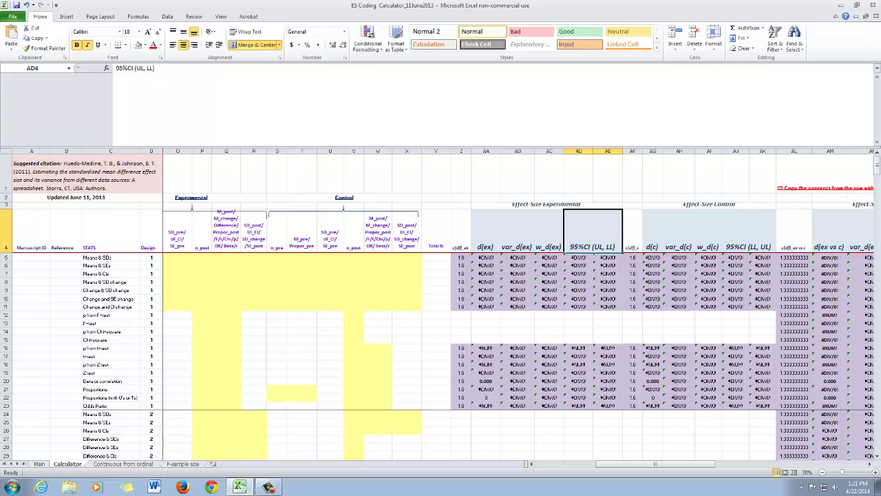
left_click(486, 234)
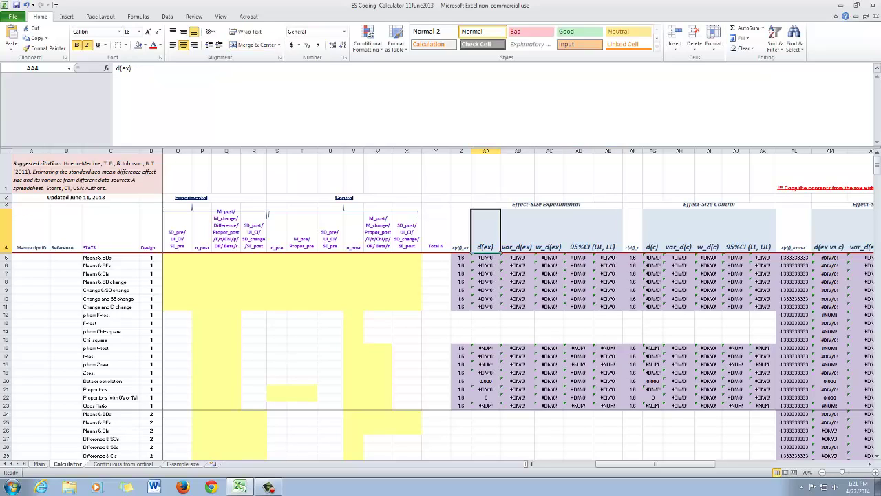
left_click(517, 234)
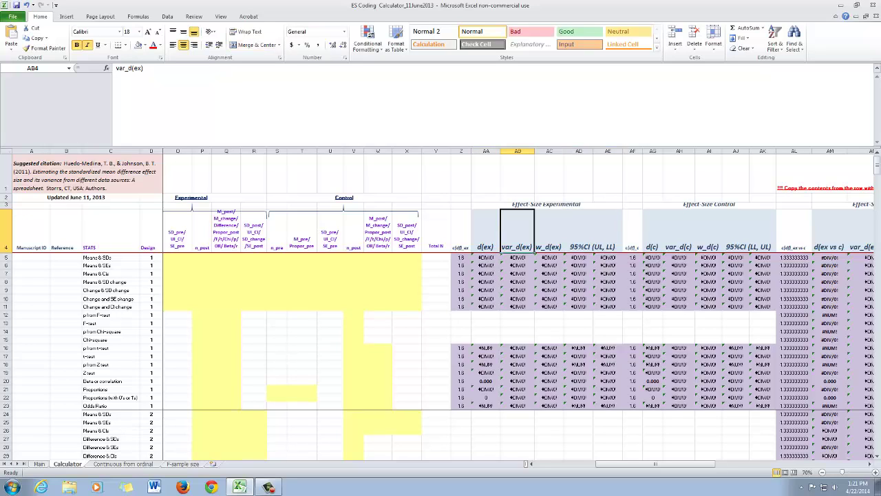
left_click(548, 234)
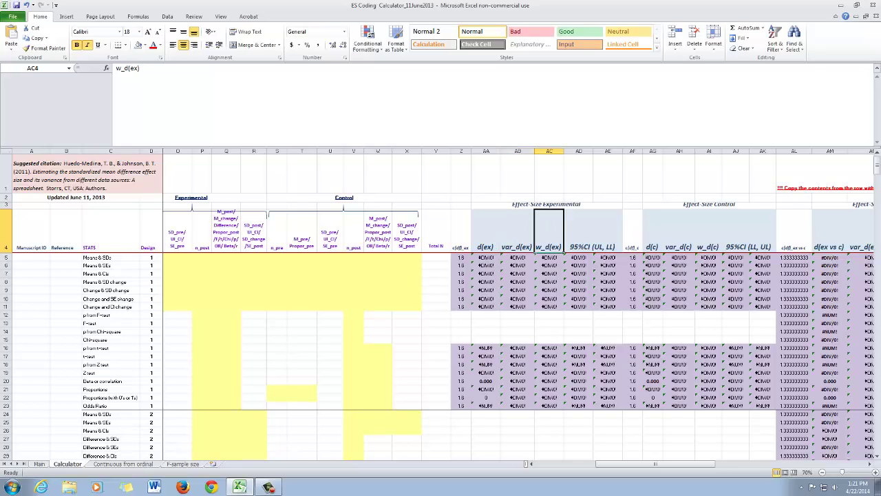
left_click(592, 234)
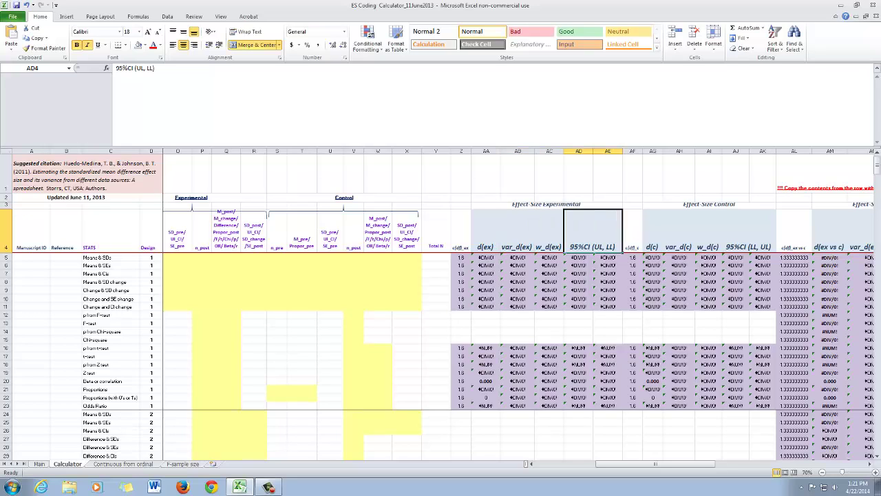
left_click_drag(579, 258, 607, 307)
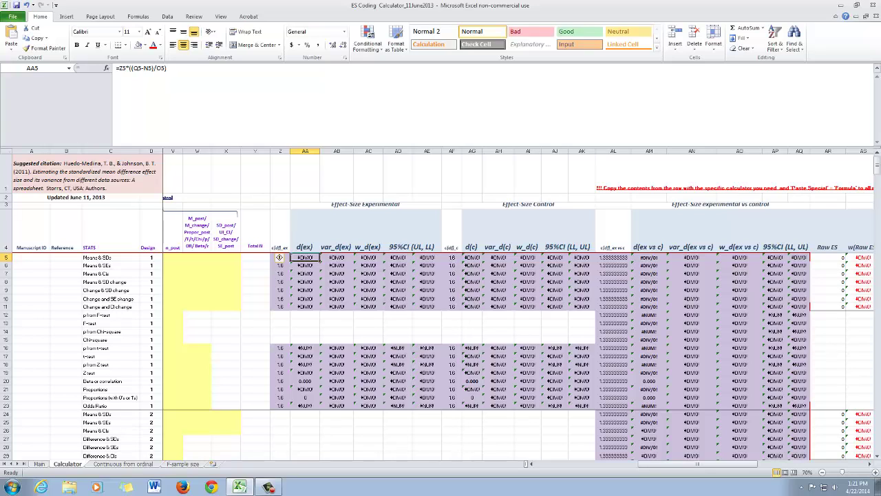
Step: Change the Effect-Size Experimental confidence interval heading in cell AD4 to "95%CI (LL, UL)"
left_click(411, 243)
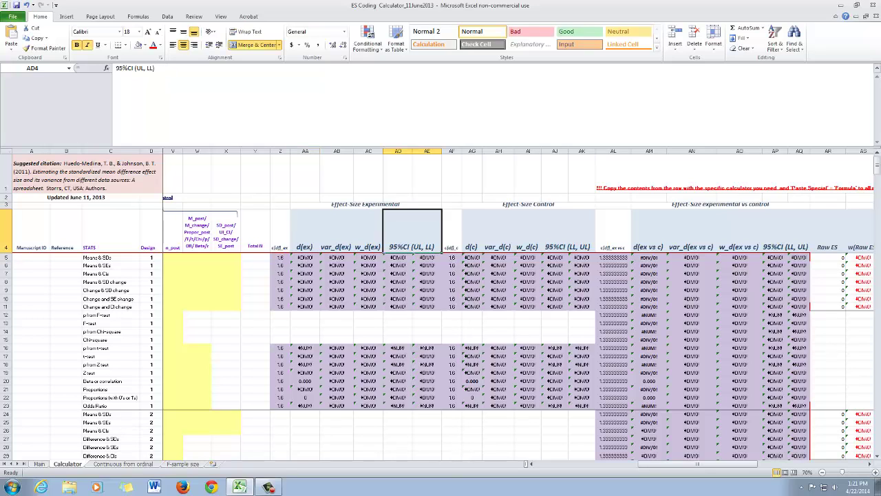
left_click(125, 67)
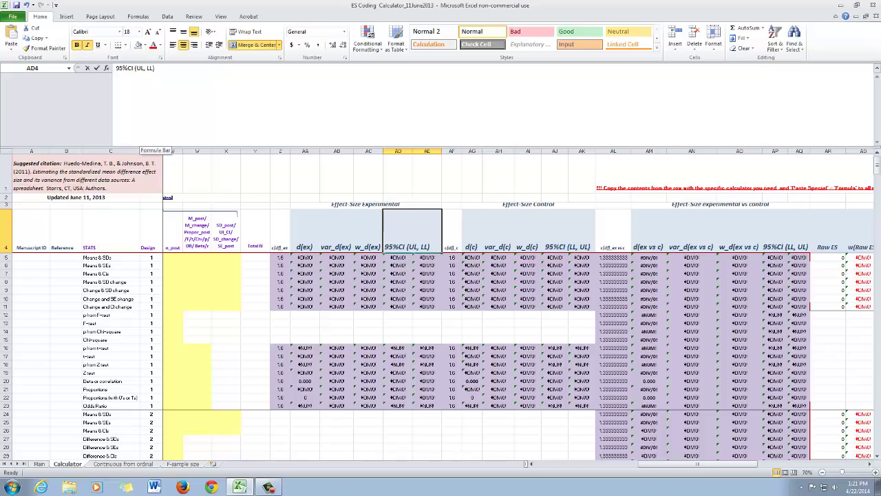
key("Delete")
type("L")
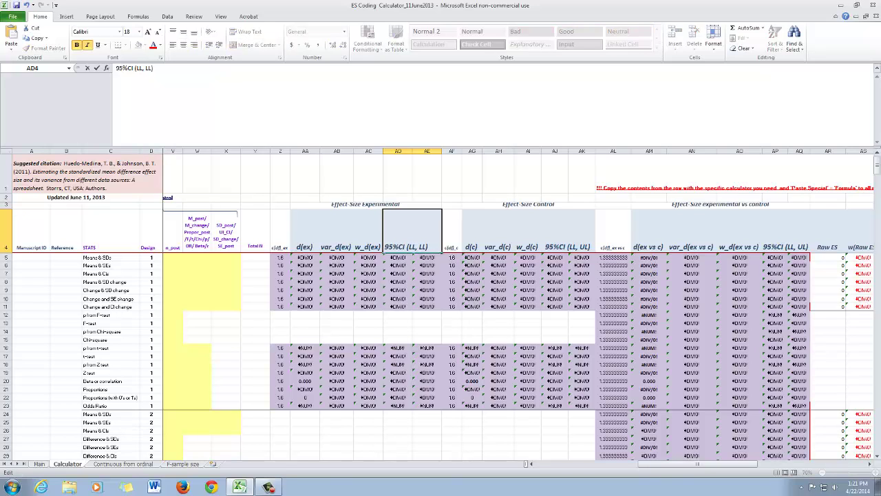
key("BackSpace")
type("U")
key("Return")
key("Up")
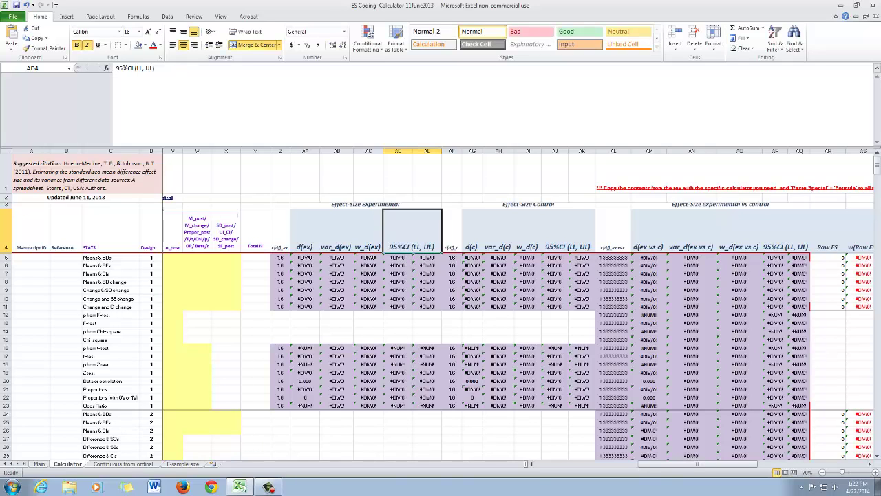
Step: Highlight the lower limit cells AD5 to AD11, the upper limit cells AE5 to AE11, and the full Effect-Size Experimental columns AA to AE
left_click_drag(397, 257, 398, 307)
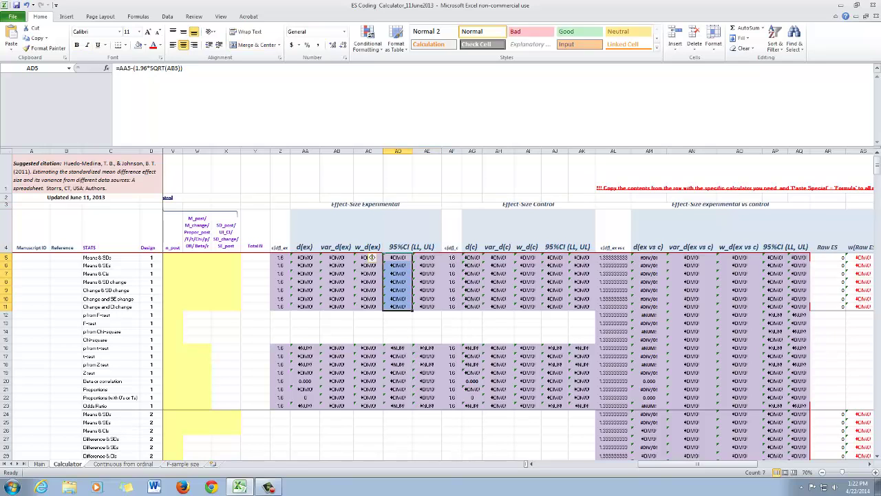
left_click_drag(427, 258, 427, 307)
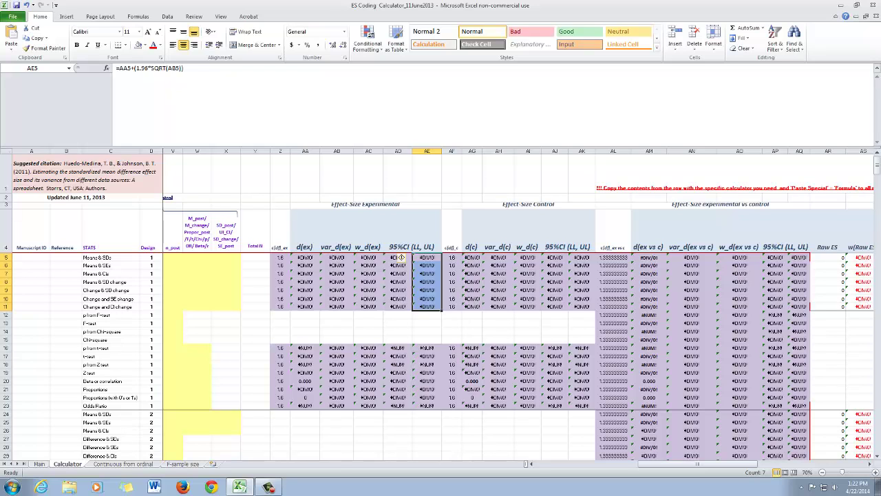
left_click_drag(305, 151, 427, 151)
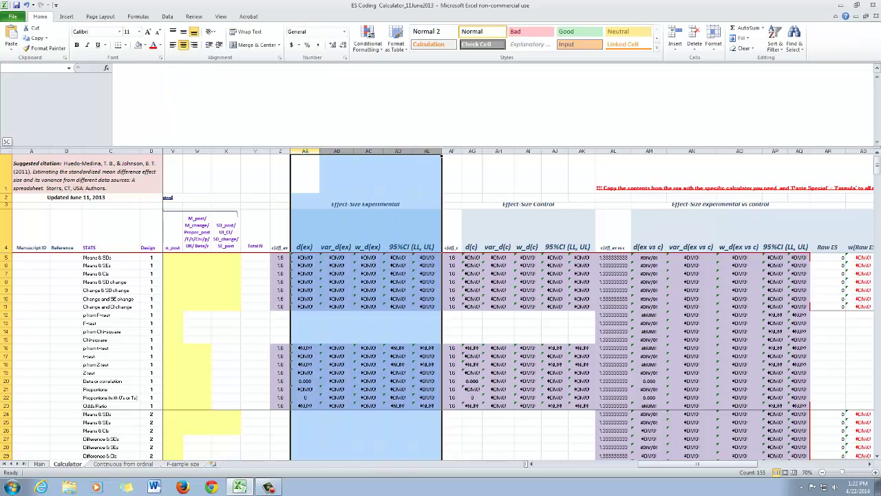
Step: Examine the d(ex), var_d(ex) and w_d(ex) headings in row 4, and highlight the Effect-Size Control columns AG to AK
left_click(304, 236)
left_click(336, 237)
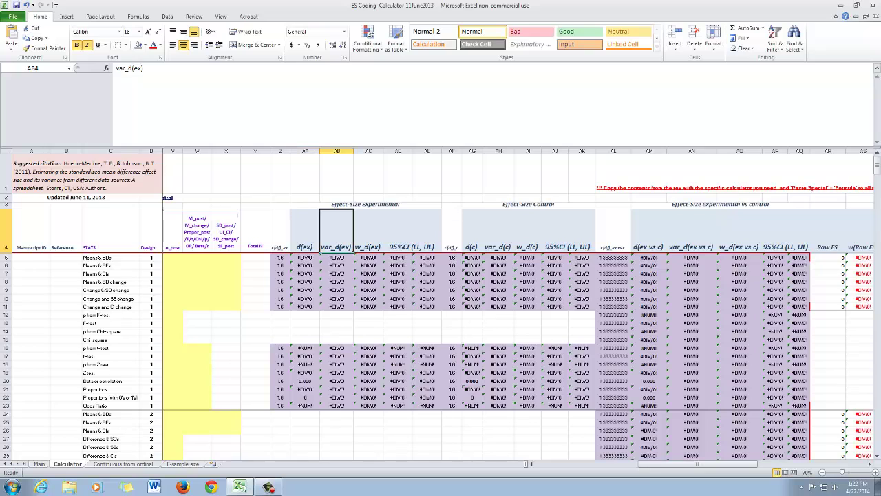
left_click(368, 237)
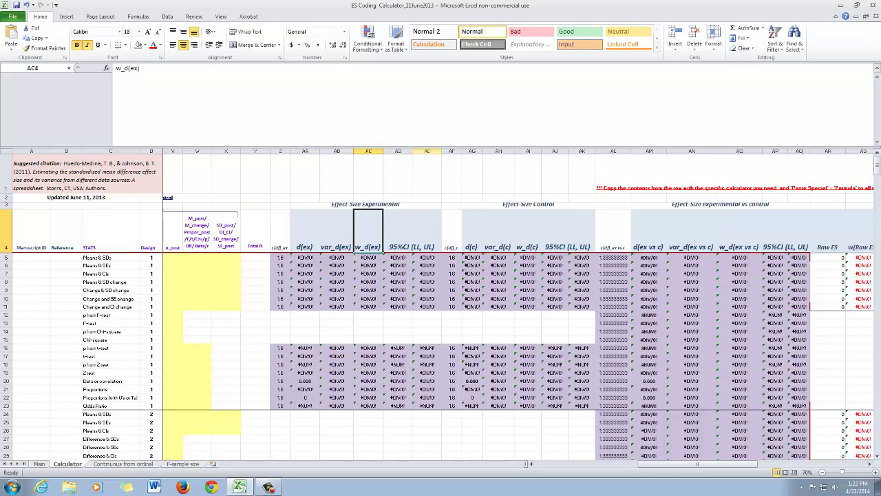
left_click_drag(472, 151, 582, 151)
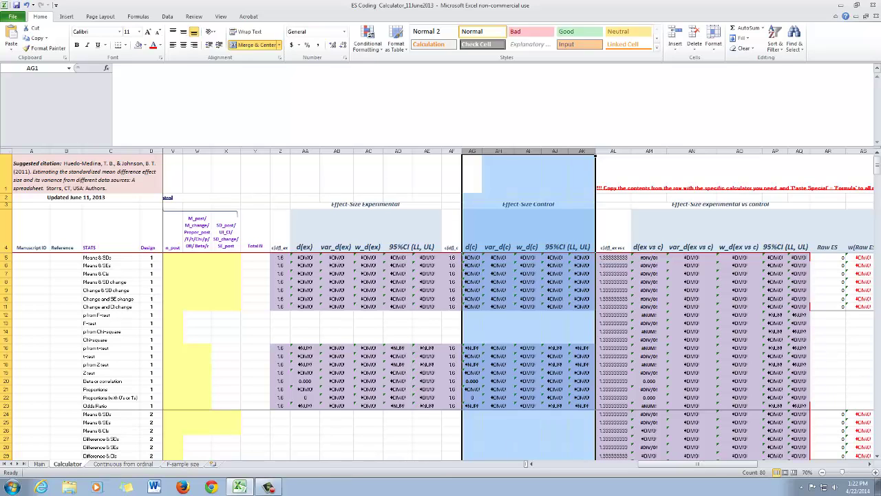
Step: Examine the Effect-Size Control headings d(c), var_d(c), w_d(c) and 95%CI (LL, UL) in row 4
left_click(472, 234)
key("Right")
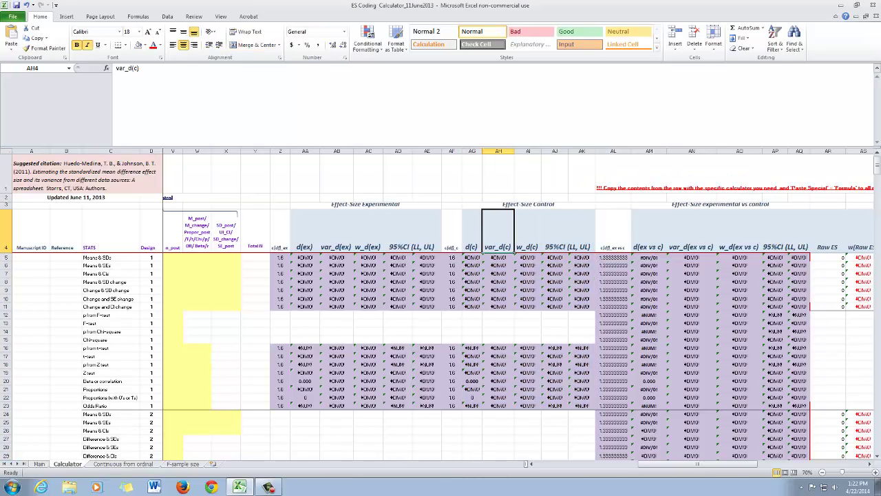
key("Right")
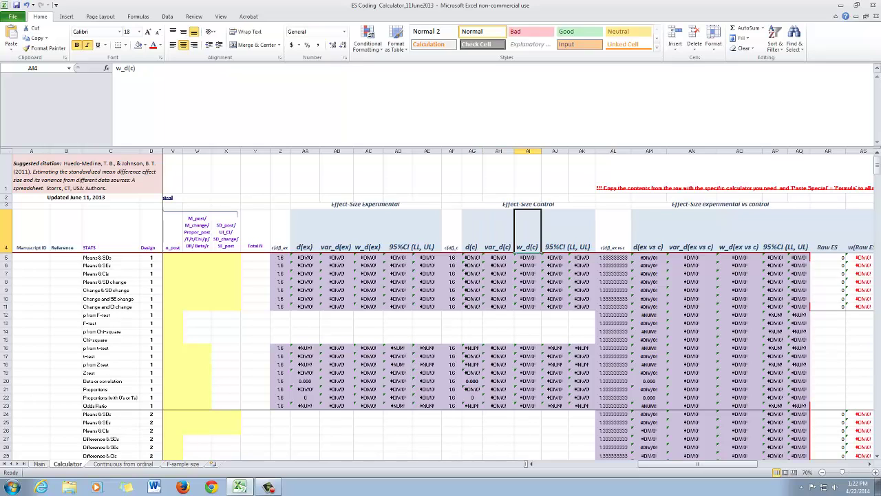
key("Right")
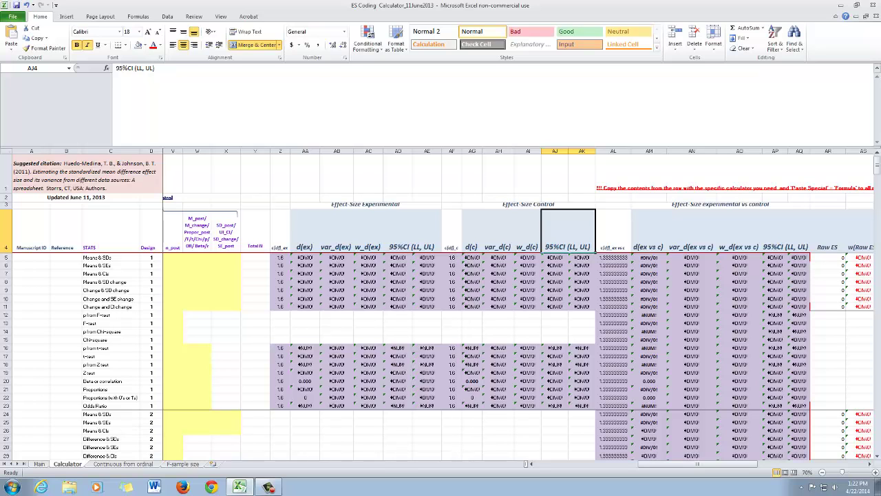
Step: Examine the "Effect-Size experimental vs control" title and its d(ex vs c), var_d(ex vs c), w_d(ex vs c) and 95%CI (LL, UL) headings
left_click_drag(666, 464, 713, 463)
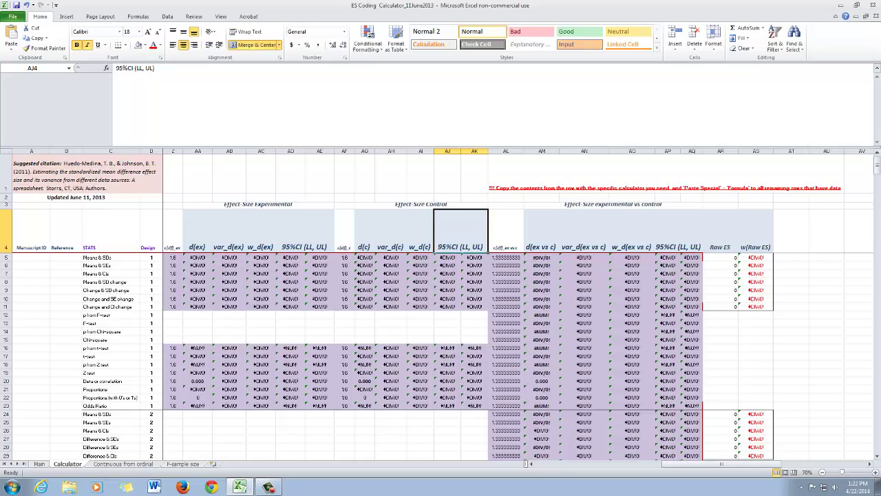
left_click(612, 205)
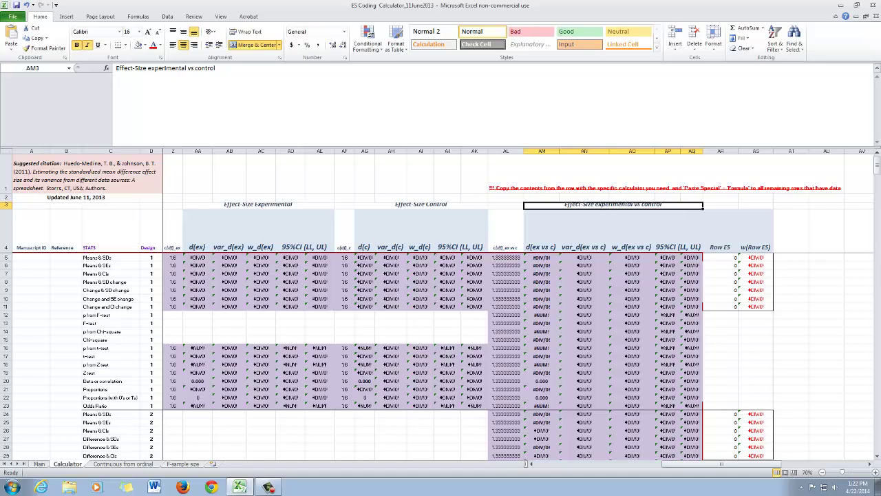
left_click(541, 234)
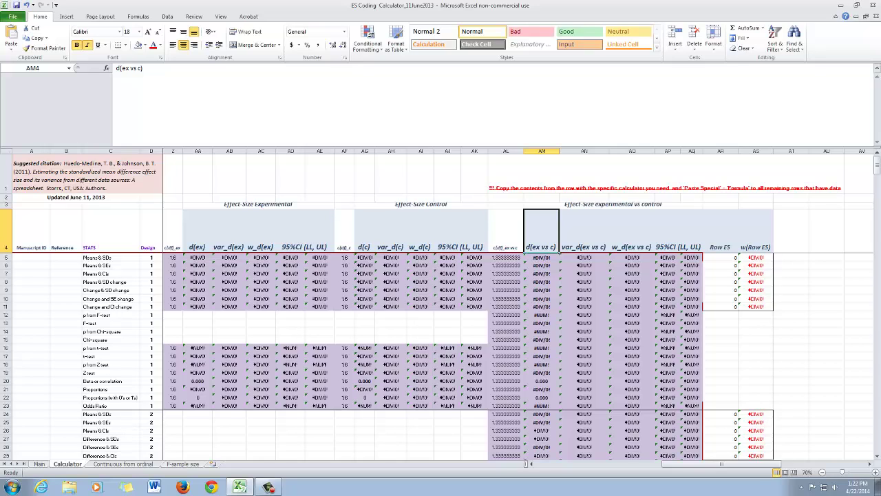
left_click(584, 233)
left_click(631, 232)
left_click(679, 233)
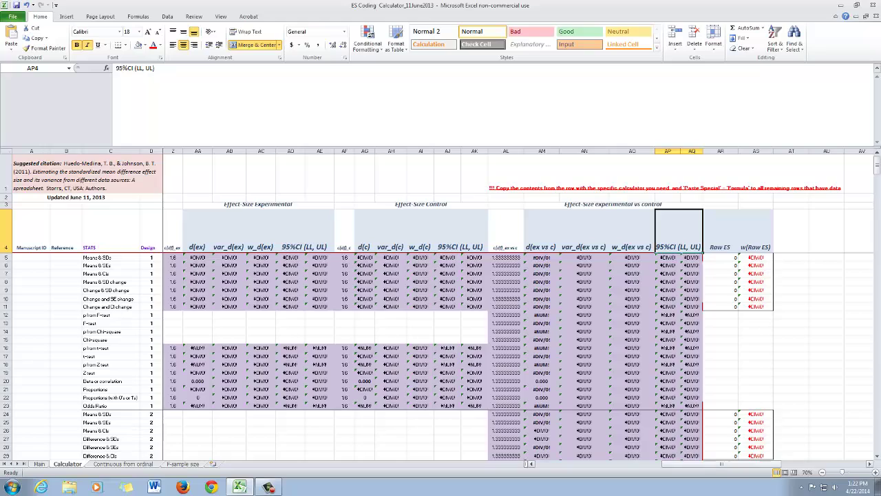
Step: Review the Experimental and Control input columns of the Calculator sheet alongside the effect-size output columns
left_click_drag(722, 464, 702, 464)
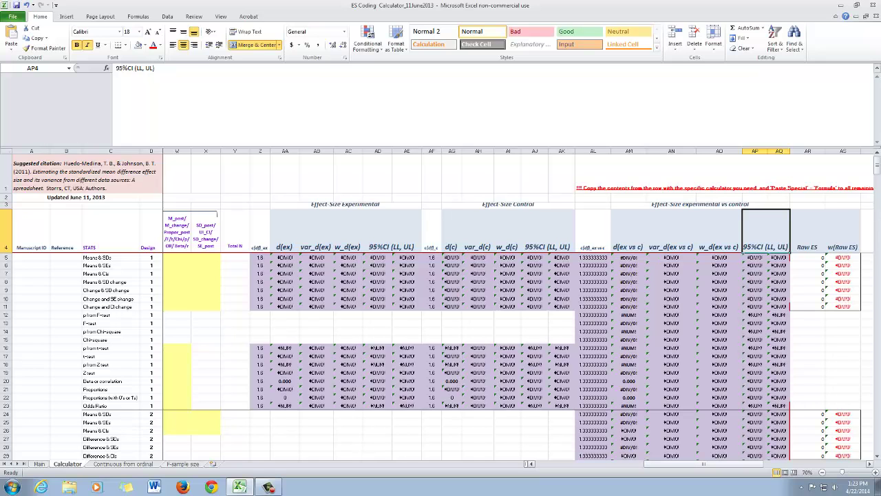
left_click_drag(709, 463, 640, 464)
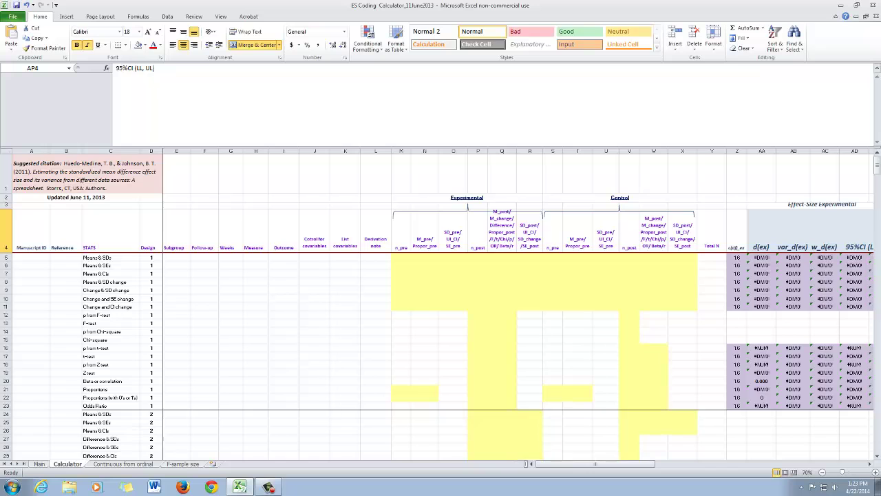
scroll(441, 344, "down", 3)
scroll(440, 344, "up", 3)
left_click_drag(620, 463, 769, 463)
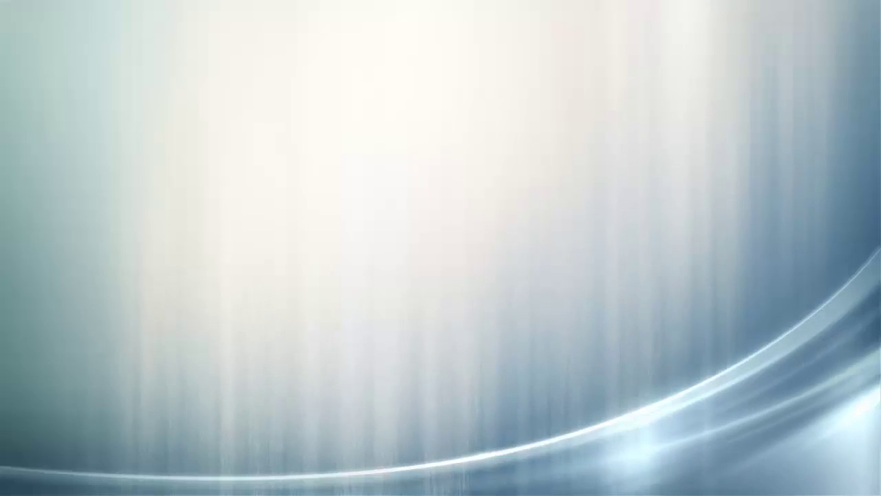